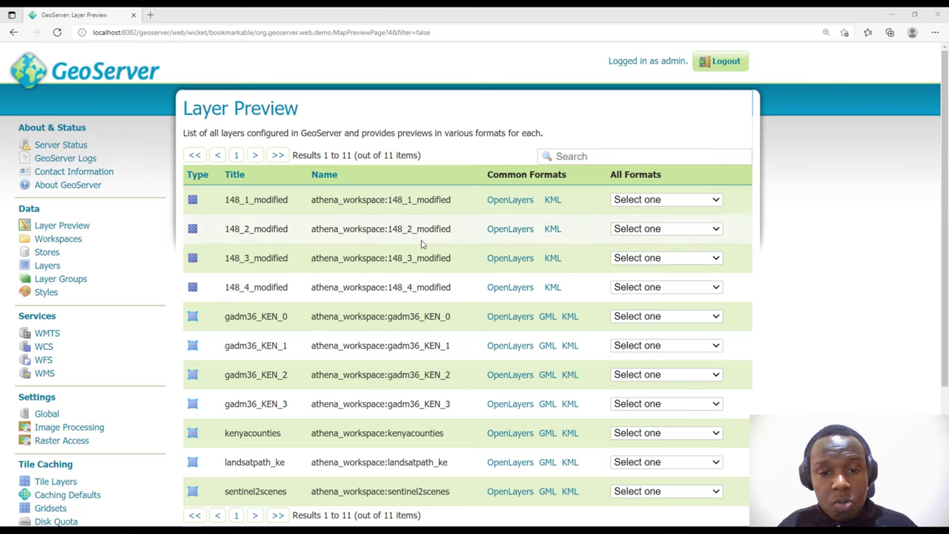
Scroll through GeoServer's Layer Preview list of 11 athena_workspace layers
{"action": "scroll", "coordinate": [423, 249], "scroll_direction": "down", "scroll_amount": 1}
{"action": "scroll", "coordinate": [423, 252], "scroll_direction": "down", "scroll_amount": 1}
{"action": "scroll", "coordinate": [421, 254], "scroll_direction": "up", "scroll_amount": 1}
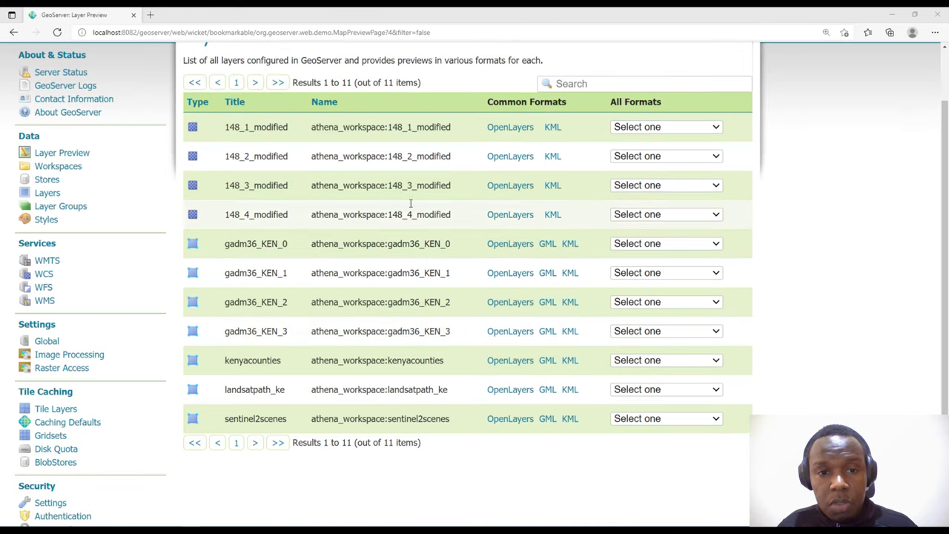
{"action": "scroll", "coordinate": [427, 166], "scroll_direction": "up", "scroll_amount": 1}
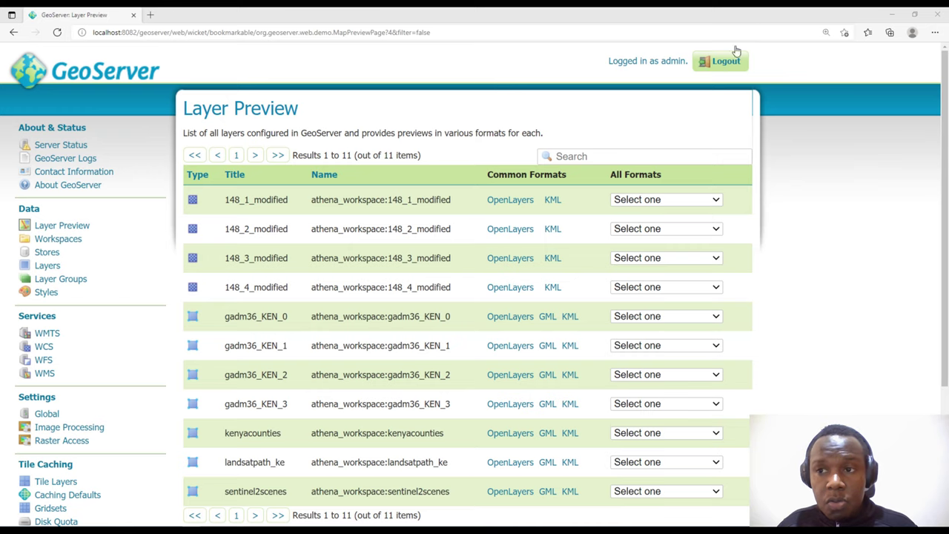
Minimize the browser and widen the QGIS map area by narrowing the News panel
{"action": "left_click", "coordinate": [889, 16]}
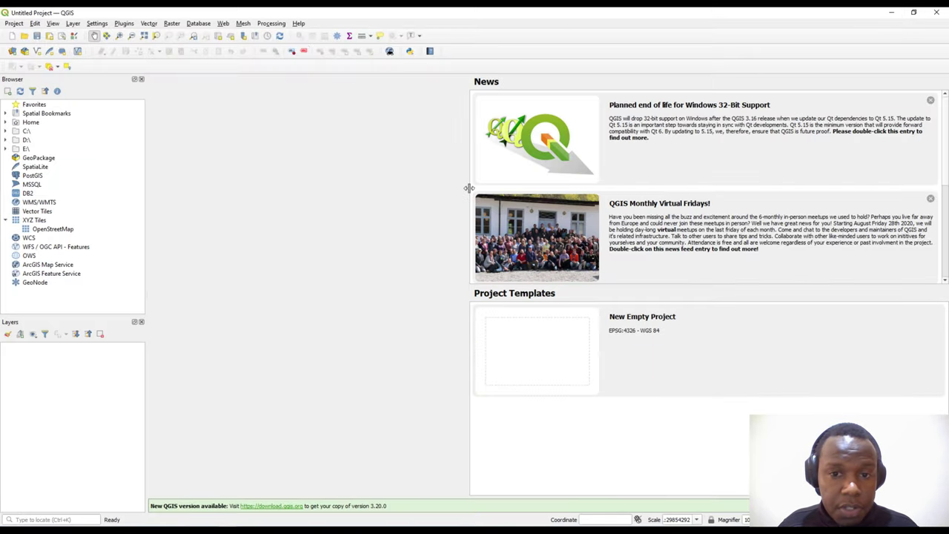
{"action": "left_click_drag", "start_coordinate": [470, 187], "coordinate": [636, 190]}
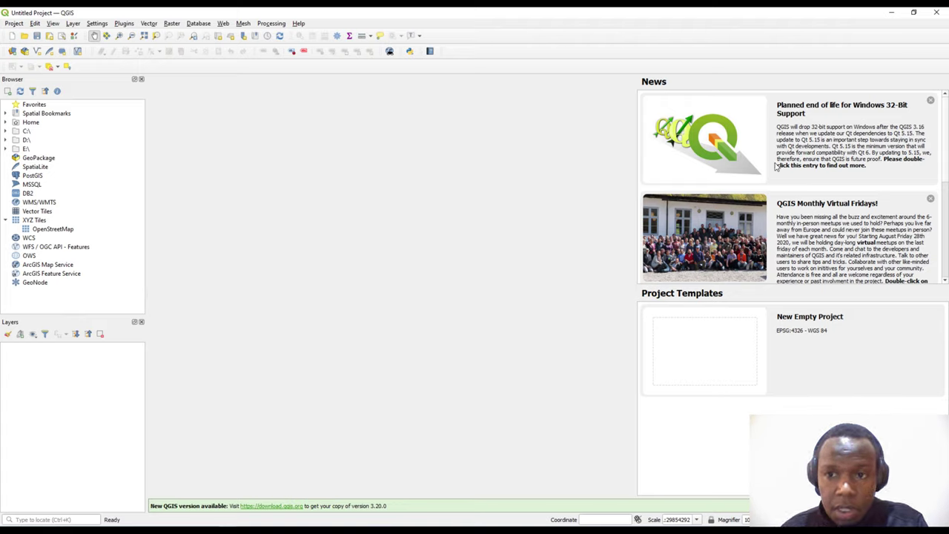
{"action": "left_click_drag", "start_coordinate": [634, 108], "coordinate": [884, 115]}
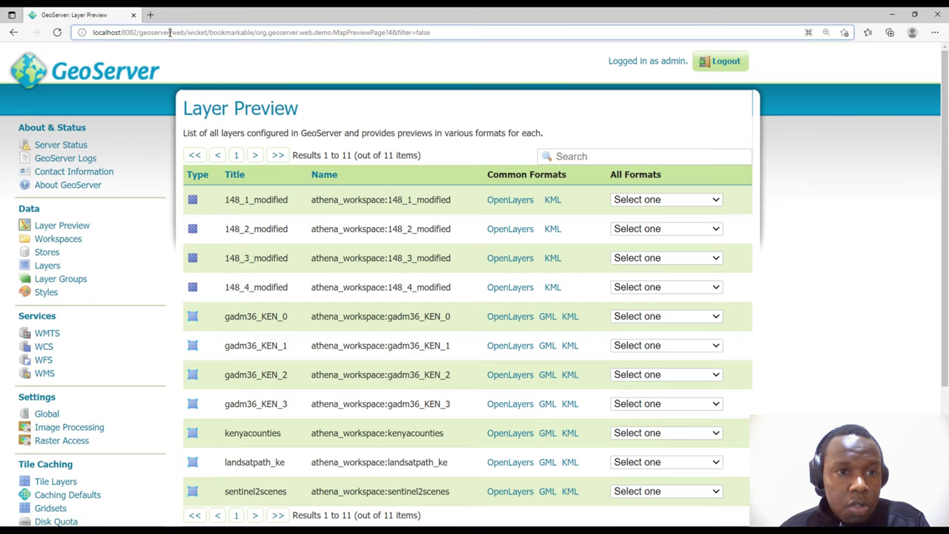
Load localhost:8082/geoserver/web/ and log out of GeoServer
{"action": "left_click_drag", "start_coordinate": [170, 32], "coordinate": [441, 33]}
{"action": "key", "text": "BackSpace"}
{"action": "key", "text": "Return"}
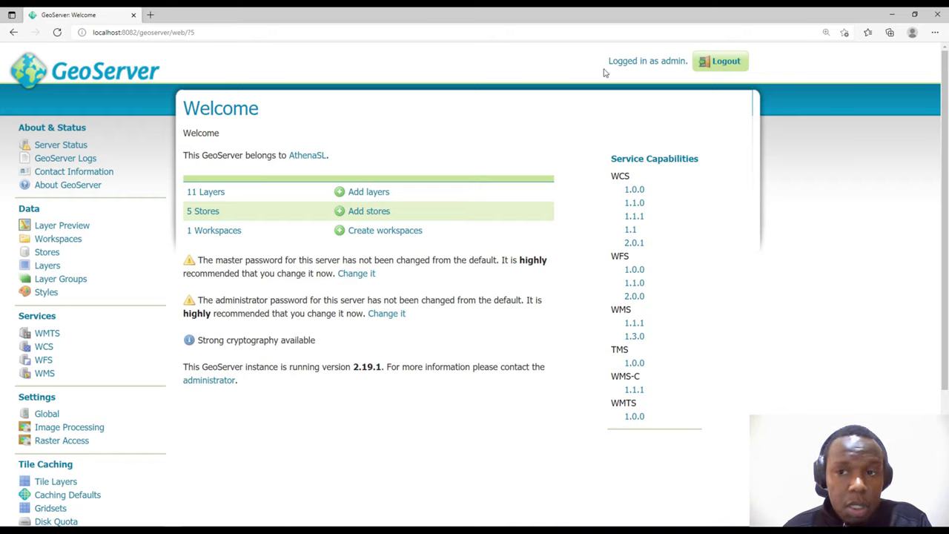
{"action": "left_click_drag", "start_coordinate": [195, 32], "coordinate": [172, 32]}
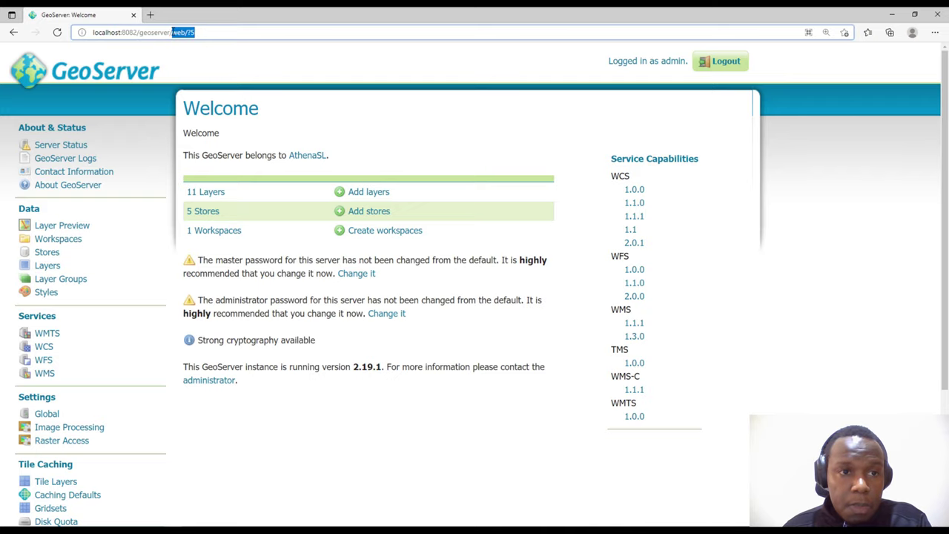
{"action": "left_click", "coordinate": [714, 62]}
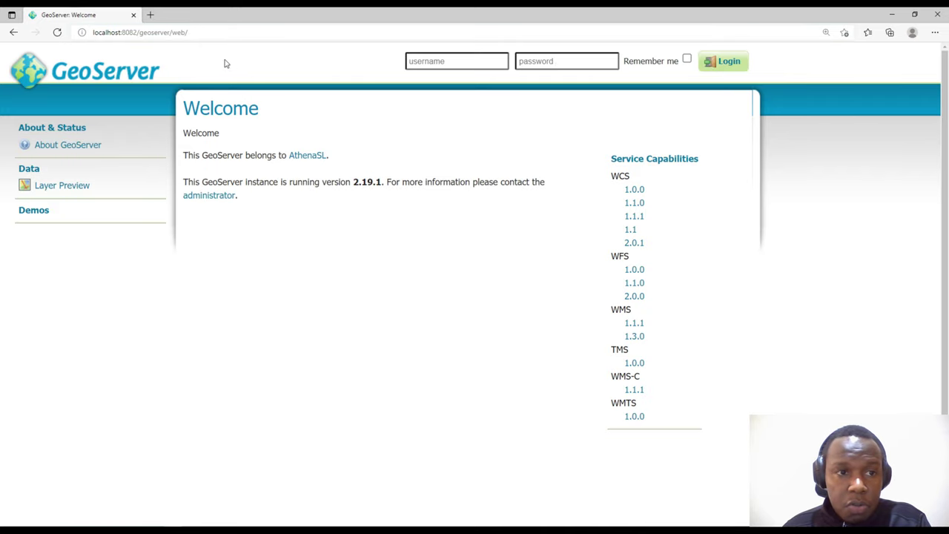
{"action": "left_click", "coordinate": [199, 32]}
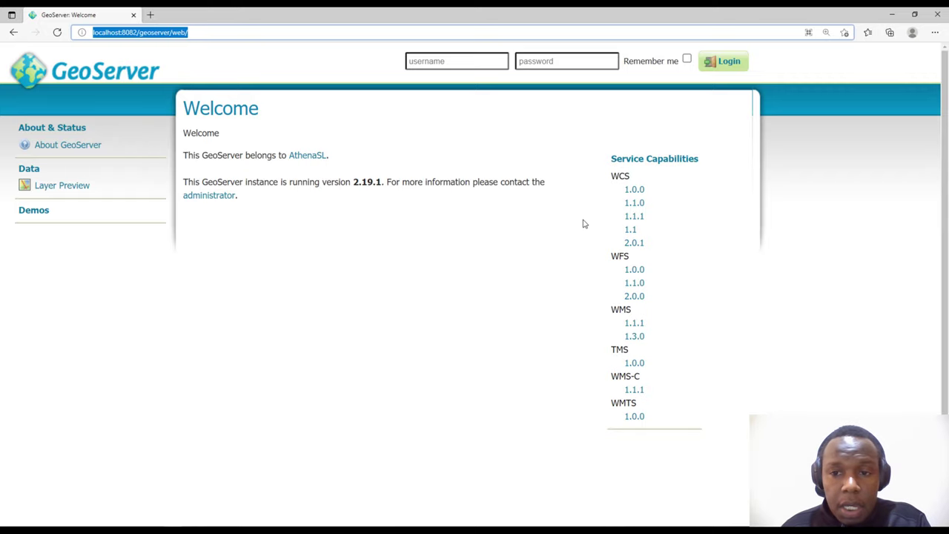
Review the Welcome page's Service Capabilities list, including the WCS entry
{"action": "left_click_drag", "start_coordinate": [611, 159], "coordinate": [699, 160]}
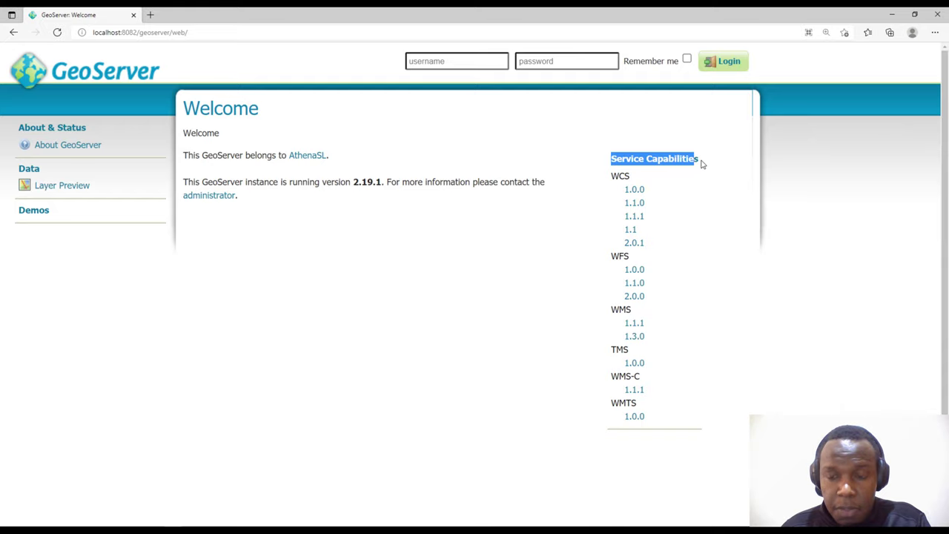
{"action": "left_click", "coordinate": [701, 163]}
{"action": "scroll", "coordinate": [710, 178], "scroll_direction": "down", "scroll_amount": 2}
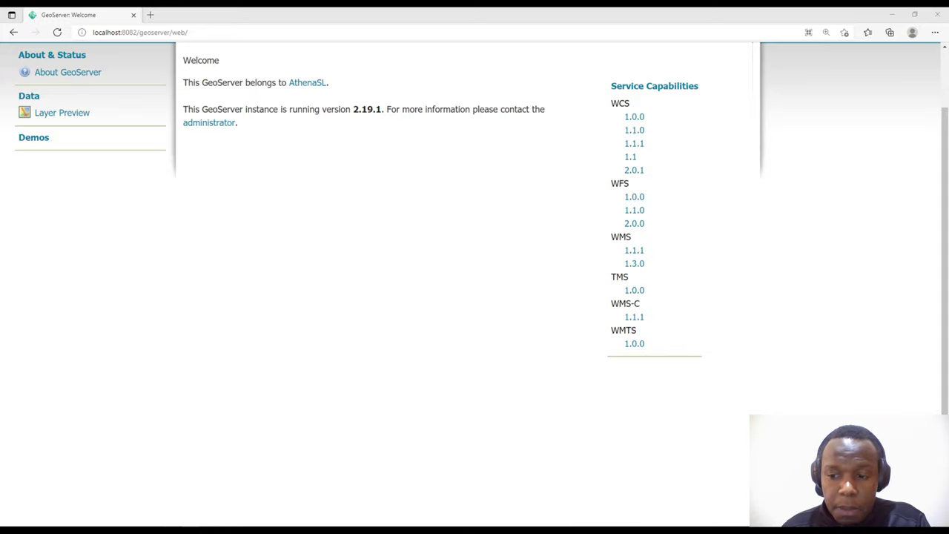
{"action": "double_click", "coordinate": [615, 103]}
{"action": "left_click", "coordinate": [586, 100]}
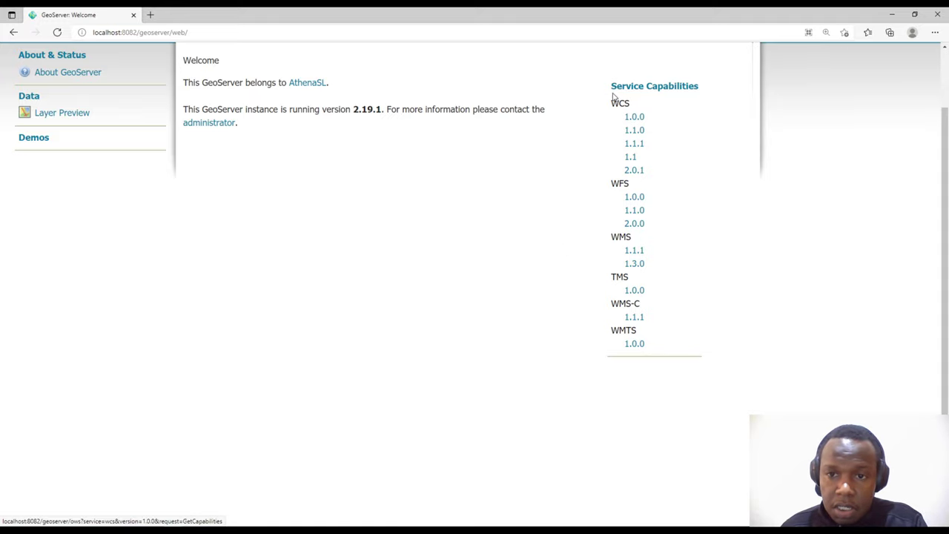
{"action": "scroll", "coordinate": [705, 169], "scroll_direction": "up", "scroll_amount": 2}
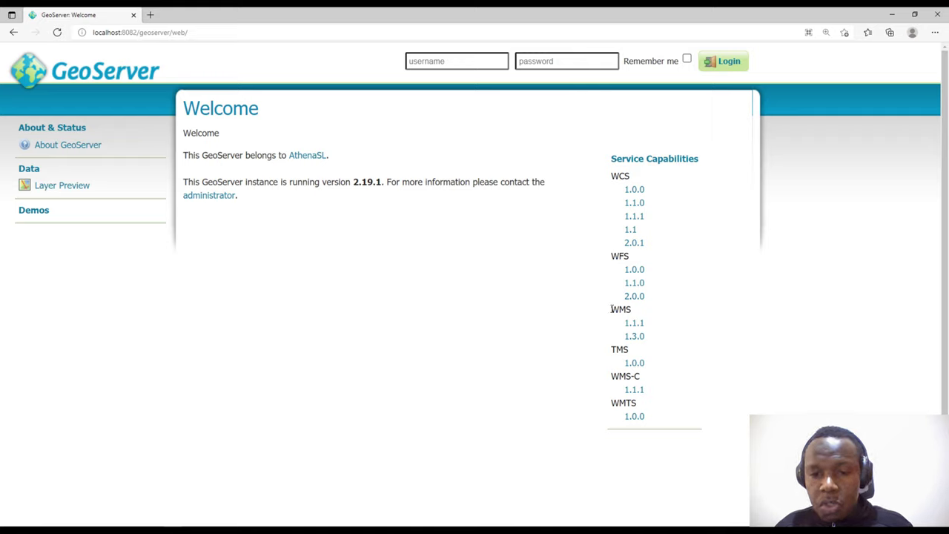
Check the WMS service entry and the GeoServer version 2.19.1
{"action": "left_click_drag", "start_coordinate": [611, 309], "coordinate": [631, 310]}
{"action": "left_click", "coordinate": [620, 310]}
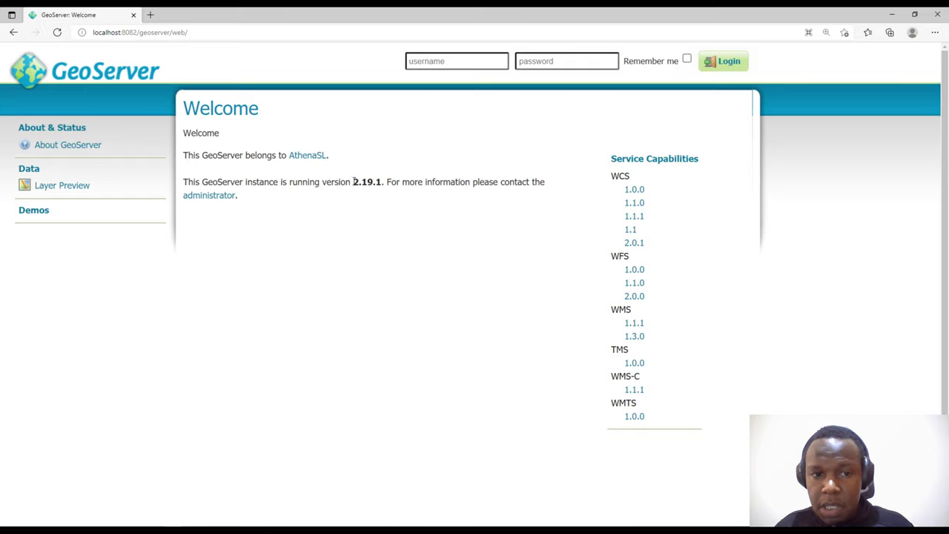
{"action": "left_click_drag", "start_coordinate": [354, 182], "coordinate": [381, 181]}
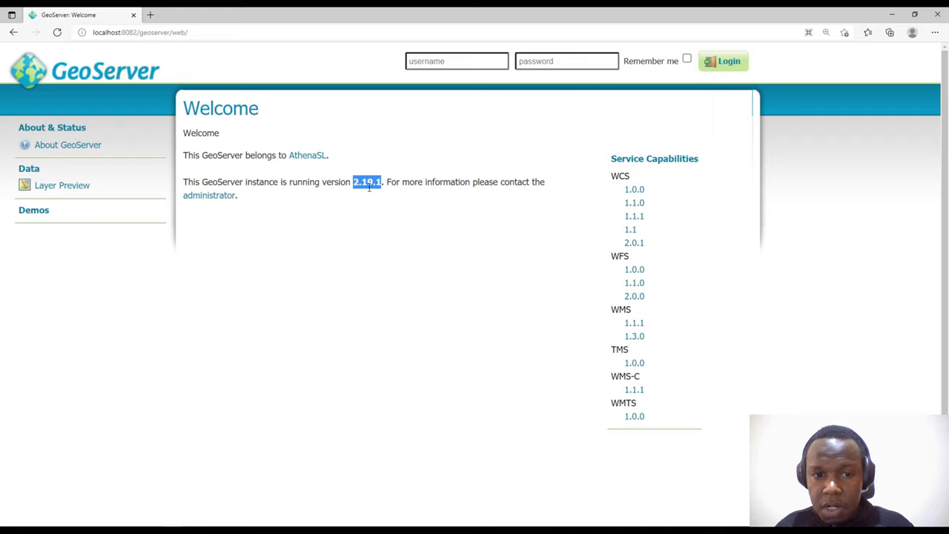
{"action": "left_click", "coordinate": [610, 327]}
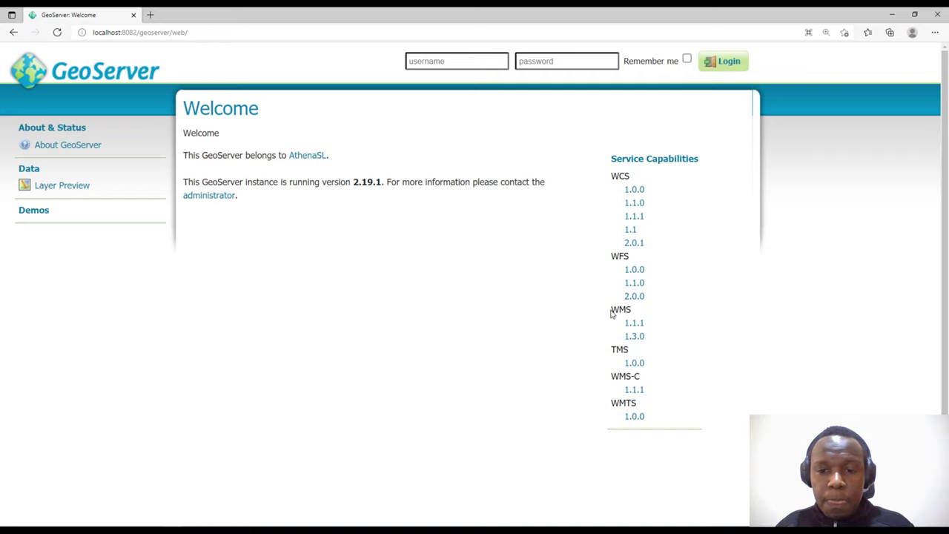
{"action": "double_click", "coordinate": [618, 310]}
{"action": "left_click", "coordinate": [533, 294]}
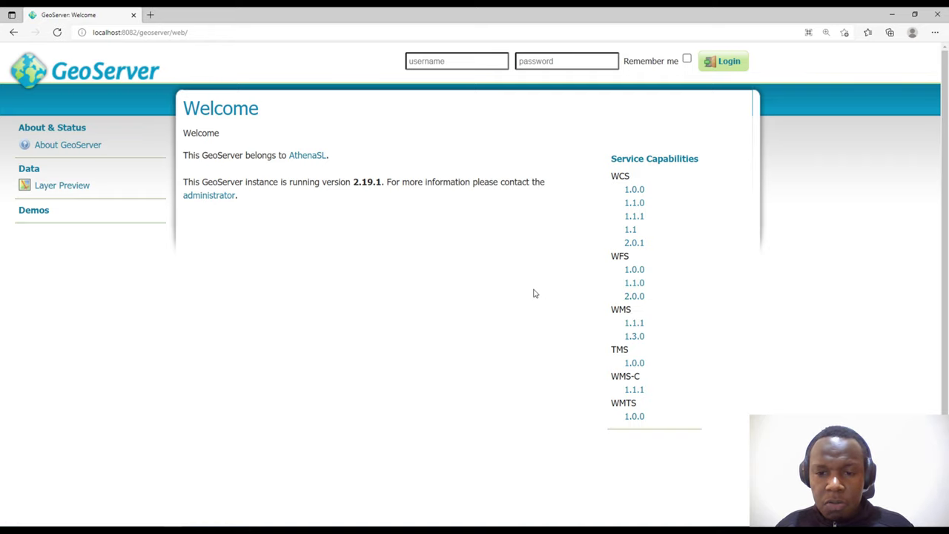
Search for 'ogc web map service' in a new browser tab
{"action": "left_click", "coordinate": [150, 14]}
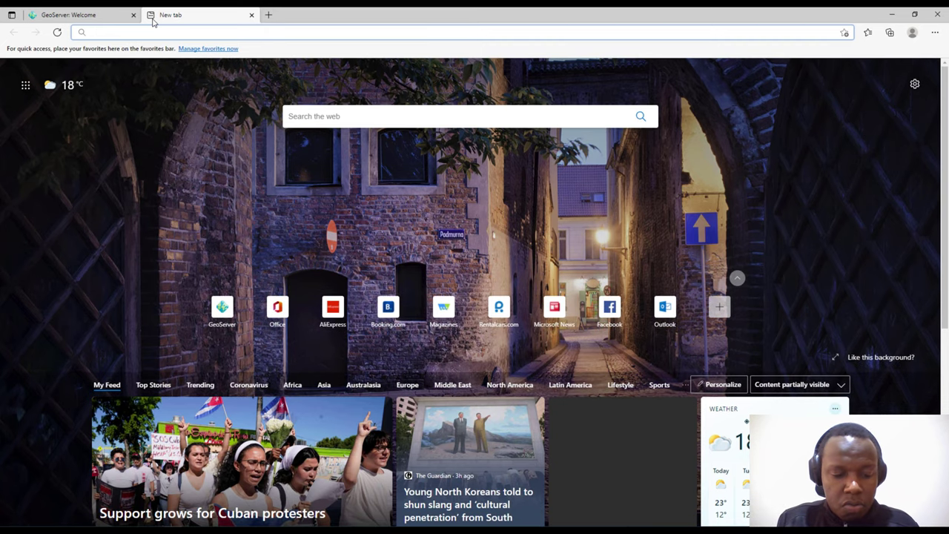
{"action": "type", "text": "wms"}
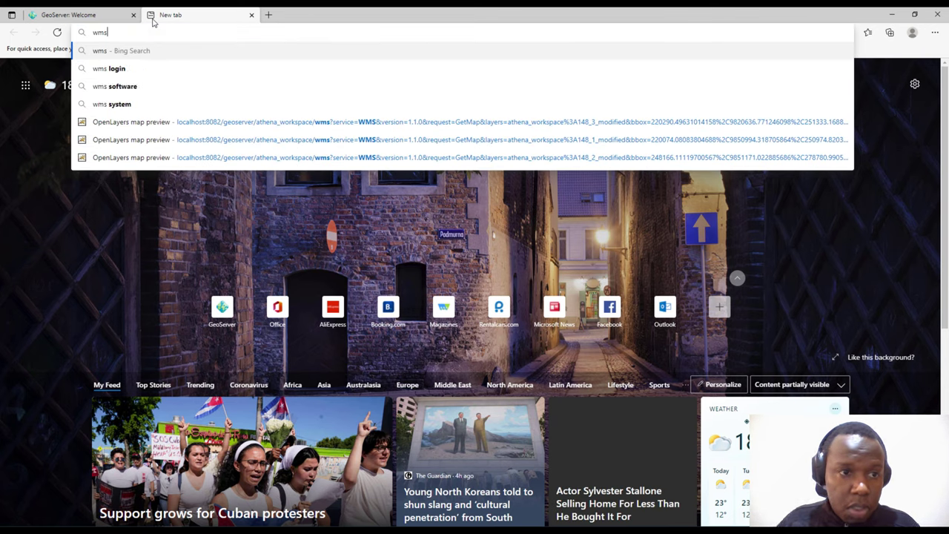
{"action": "key", "text": "BackSpace"}
{"action": "key", "text": "BackSpace"}
{"action": "key", "text": "BackSpace"}
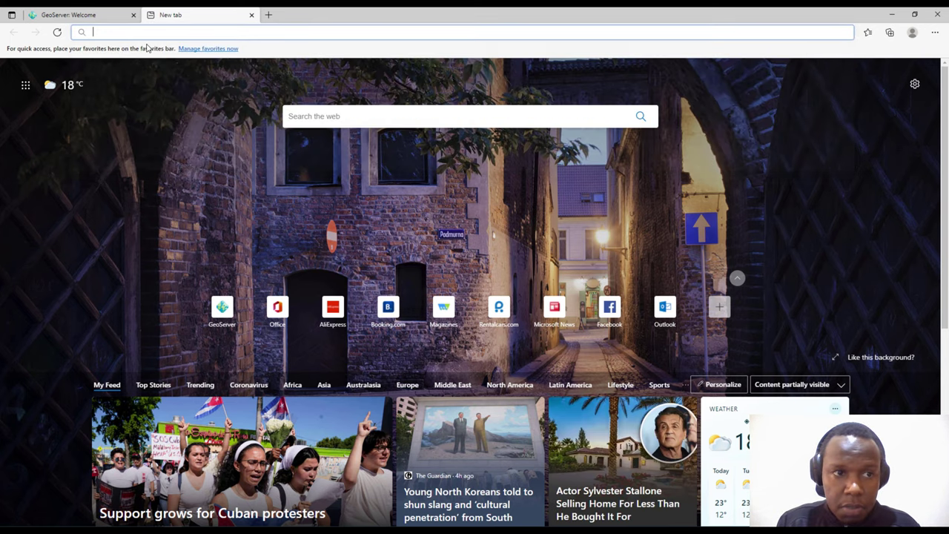
{"action": "type", "text": "ogc "}
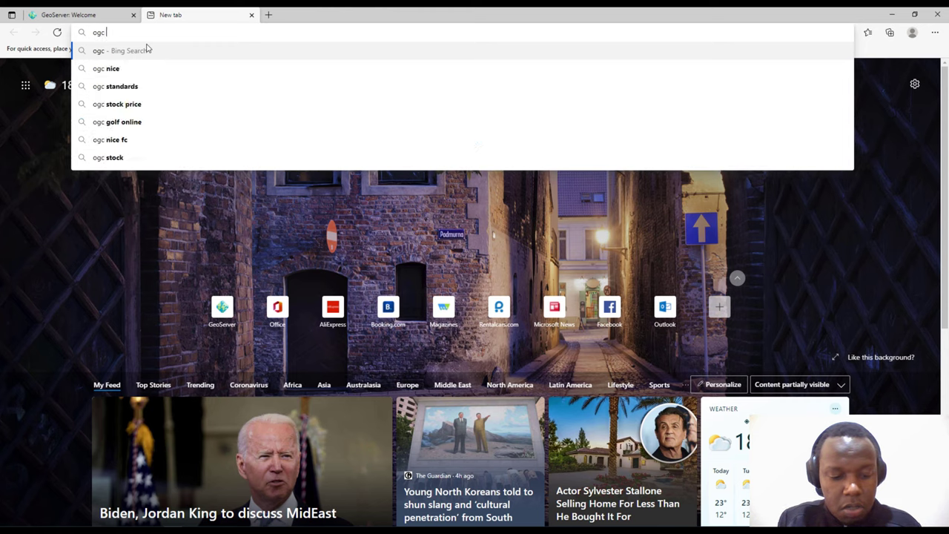
{"action": "type", "text": "web map"}
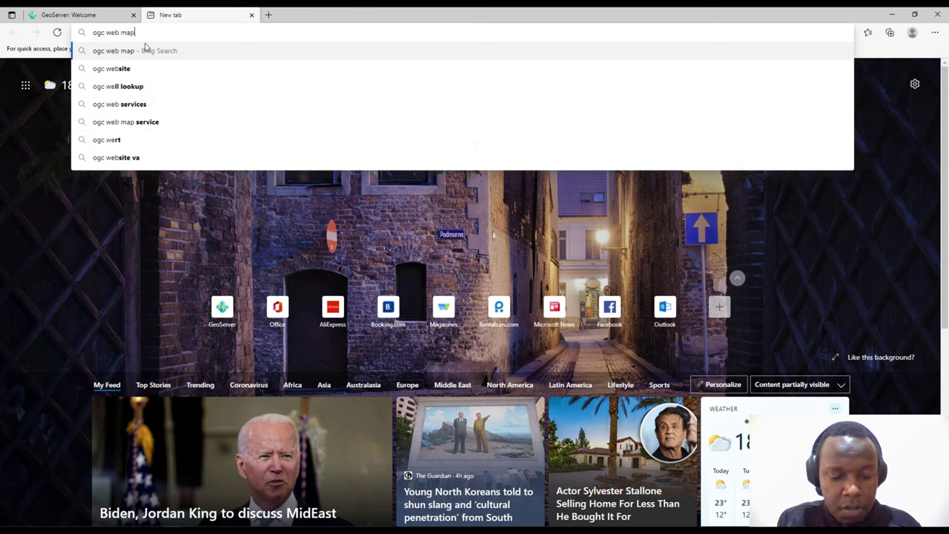
{"action": "type", "text": " servic"}
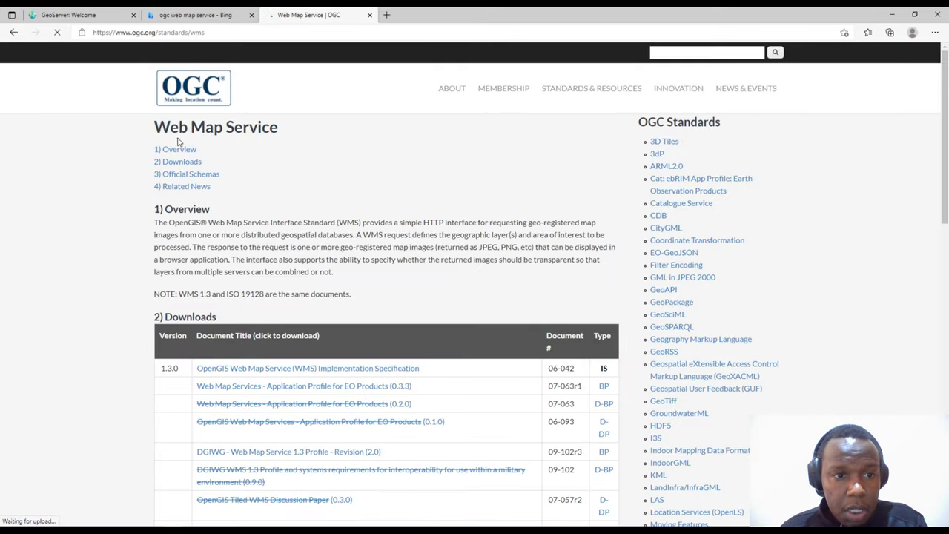
Read the OGC Web Map Service page's heading, address and overview
{"action": "left_click_drag", "start_coordinate": [154, 132], "coordinate": [280, 131]}
{"action": "left_click", "coordinate": [294, 132]}
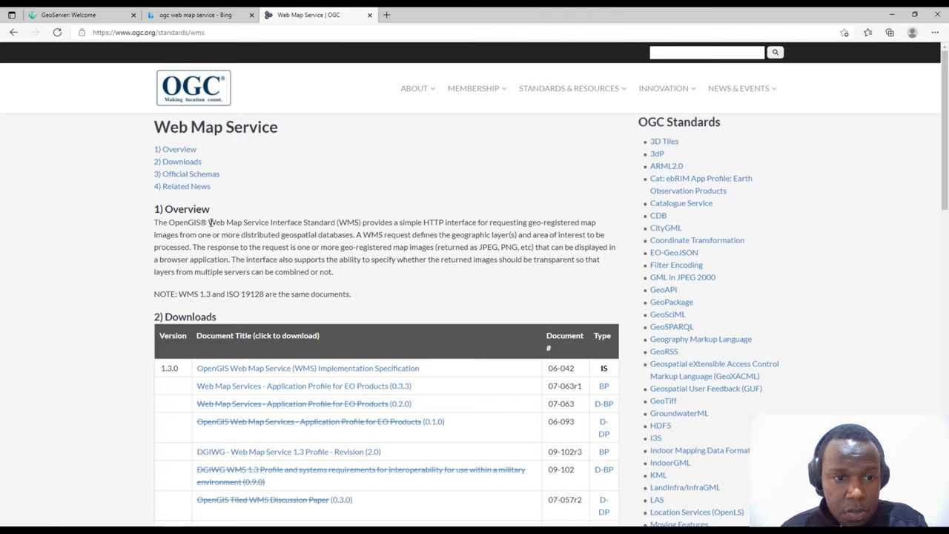
{"action": "left_click_drag", "start_coordinate": [207, 33], "coordinate": [91, 41]}
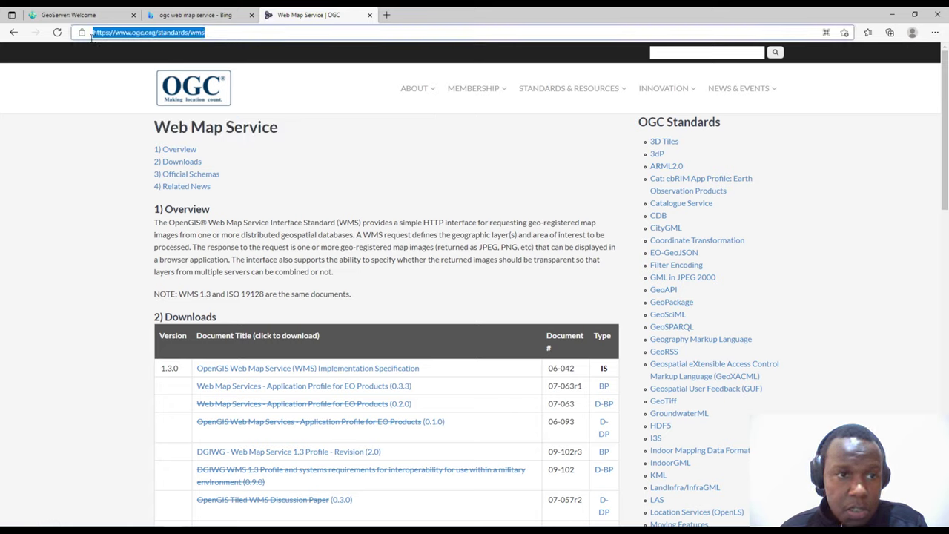
{"action": "left_click", "coordinate": [105, 178]}
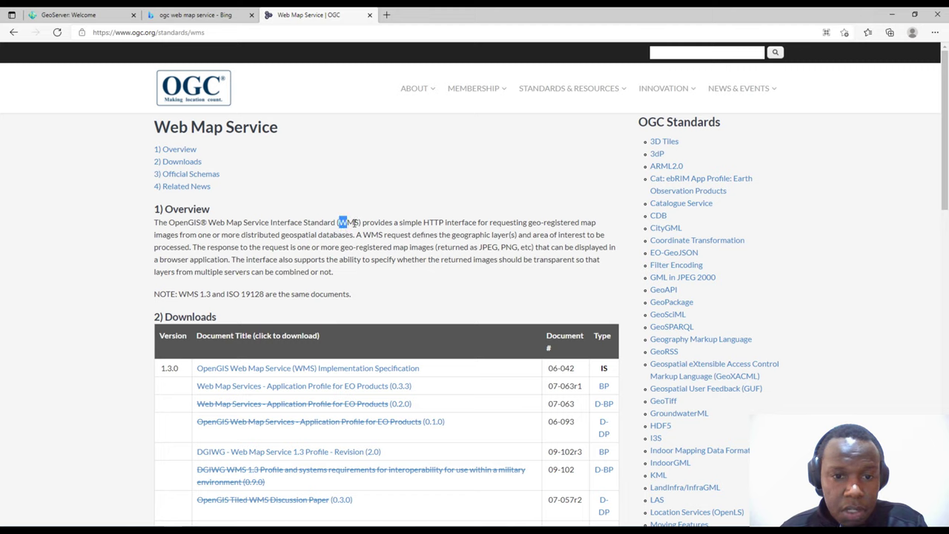
{"action": "left_click_drag", "start_coordinate": [340, 222], "coordinate": [363, 223]}
{"action": "left_click", "coordinate": [356, 273]}
{"action": "left_click_drag", "start_coordinate": [360, 297], "coordinate": [156, 222]}
{"action": "left_click", "coordinate": [206, 220]}
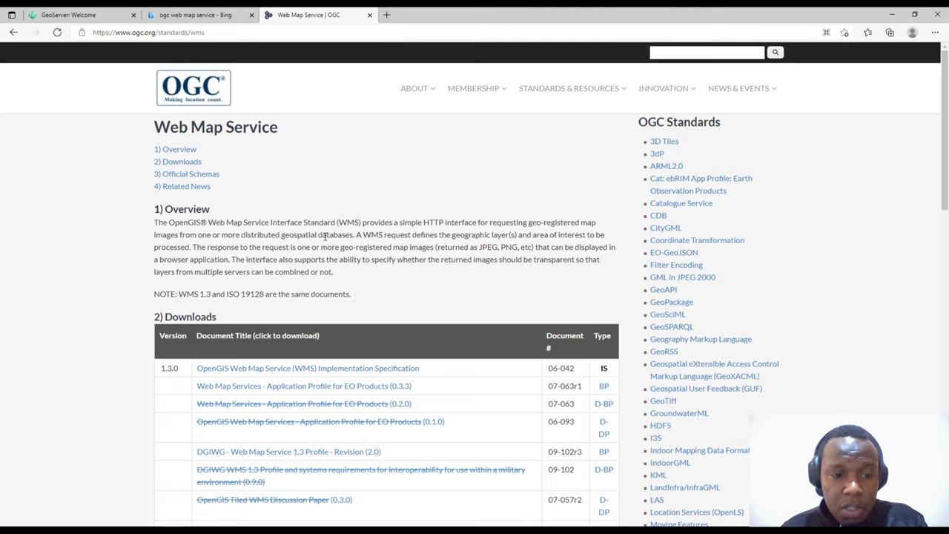
Open GeoServer's WMS 1.1.1 capabilities link in a new tab
{"action": "left_click", "coordinate": [104, 13]}
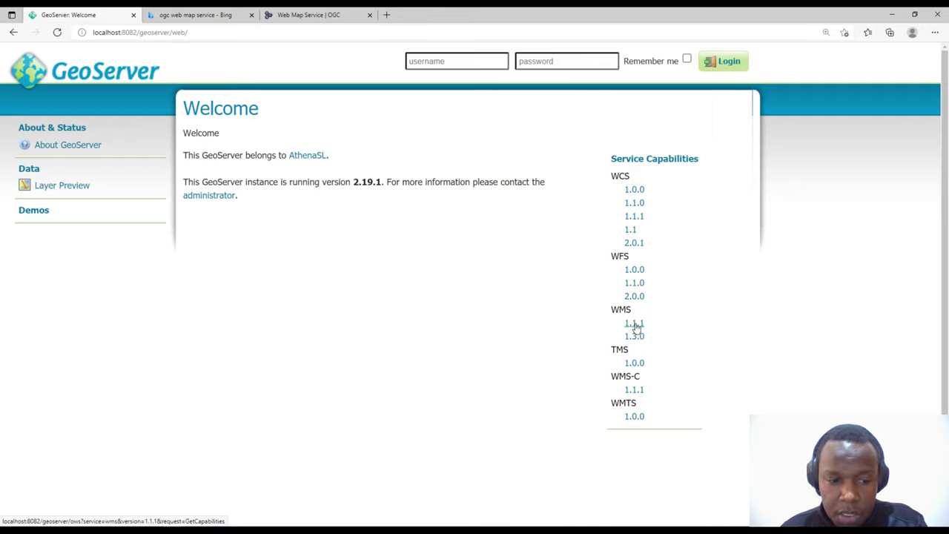
{"action": "right_click", "coordinate": [635, 327]}
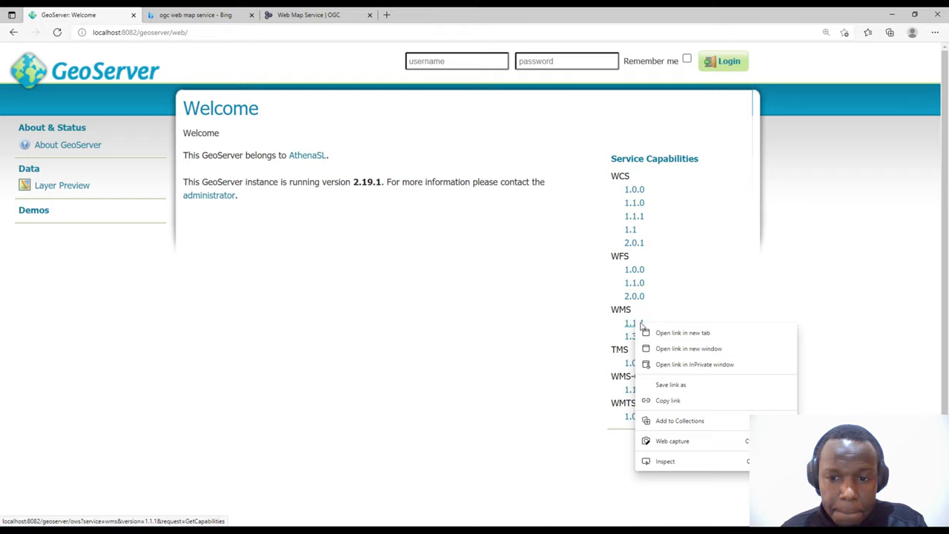
{"action": "left_click", "coordinate": [606, 326]}
{"action": "right_click", "coordinate": [633, 327]}
{"action": "left_click", "coordinate": [656, 333]}
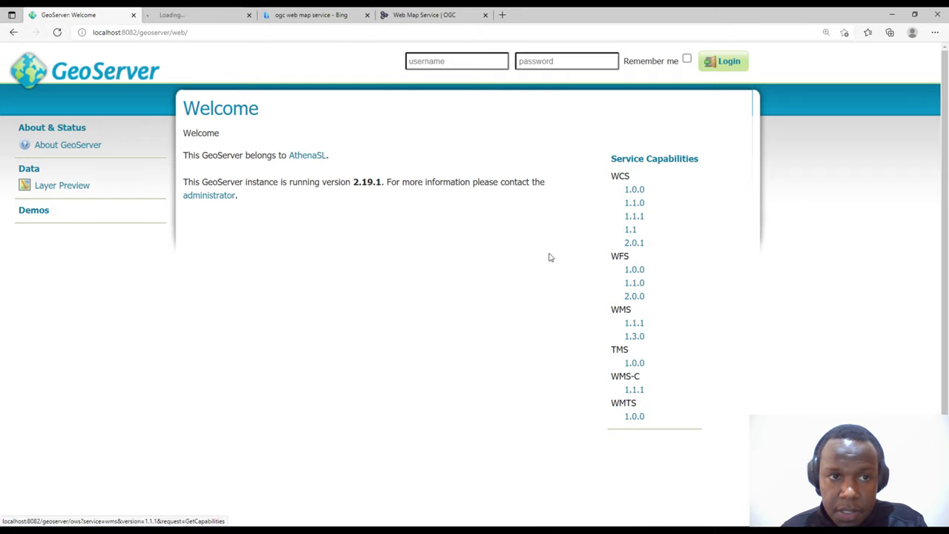
{"action": "left_click", "coordinate": [221, 14]}
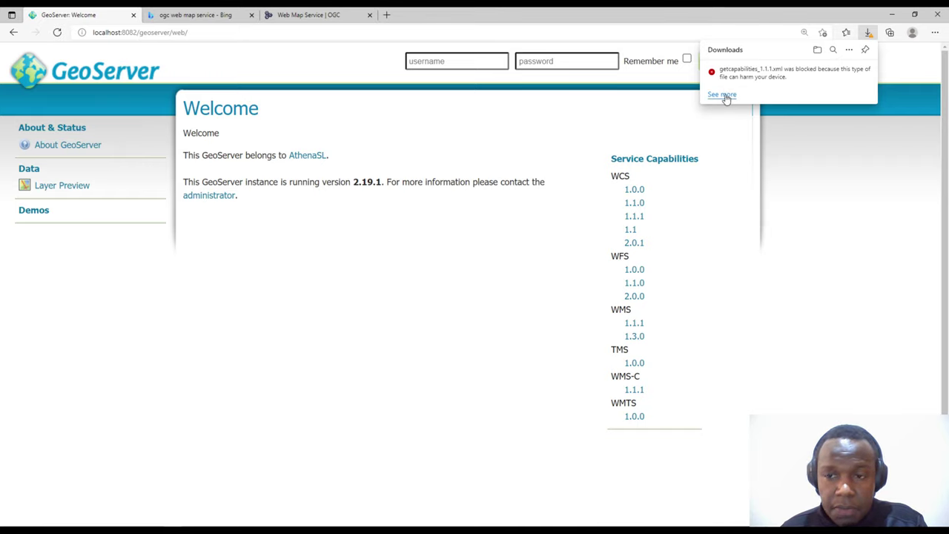
Remove the blocked capabilities download and copy the WMS 1.1.1 link address
{"action": "left_click", "coordinate": [717, 95]}
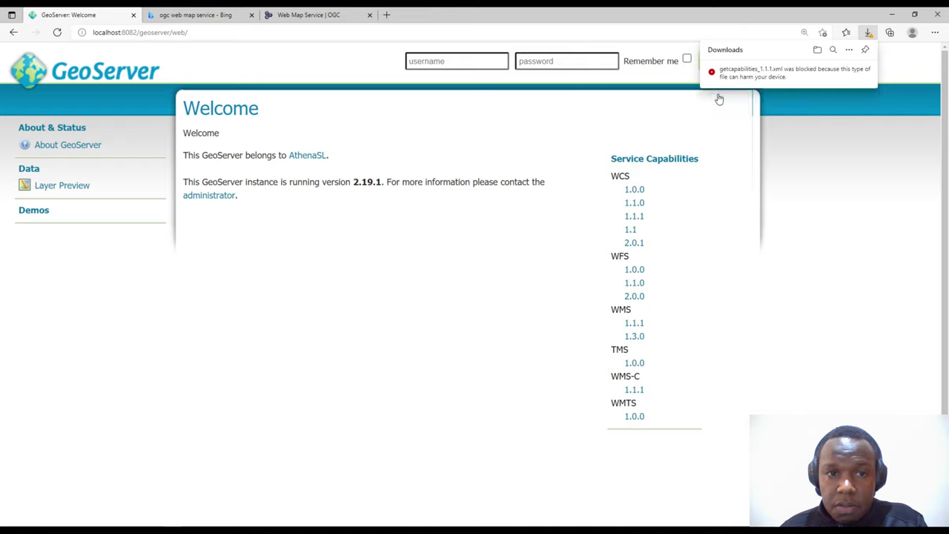
{"action": "left_click", "coordinate": [837, 74]}
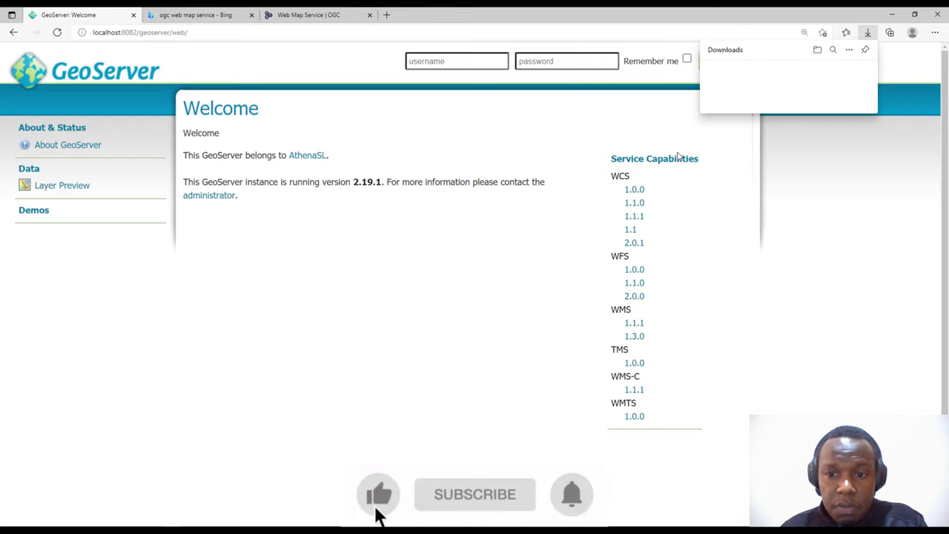
{"action": "right_click", "coordinate": [633, 324]}
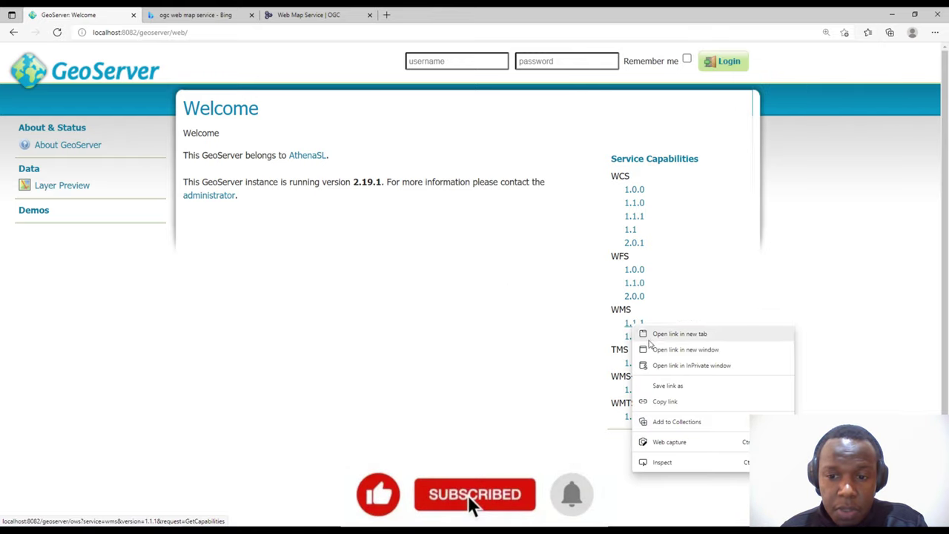
{"action": "left_click", "coordinate": [665, 401]}
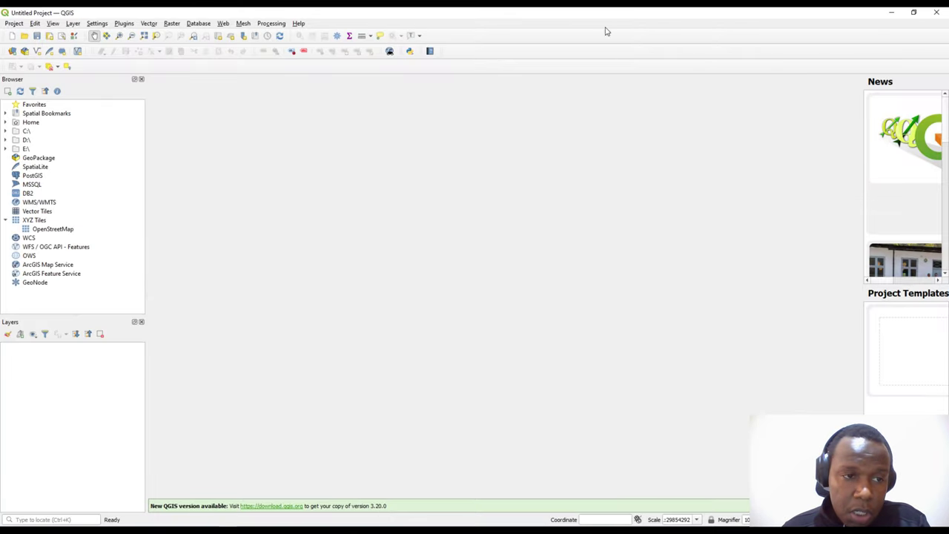
Collapse XYZ Tiles, select WMS/WMTS, and dismiss the panels/toolbars menu unchanged
{"action": "left_click", "coordinate": [6, 220]}
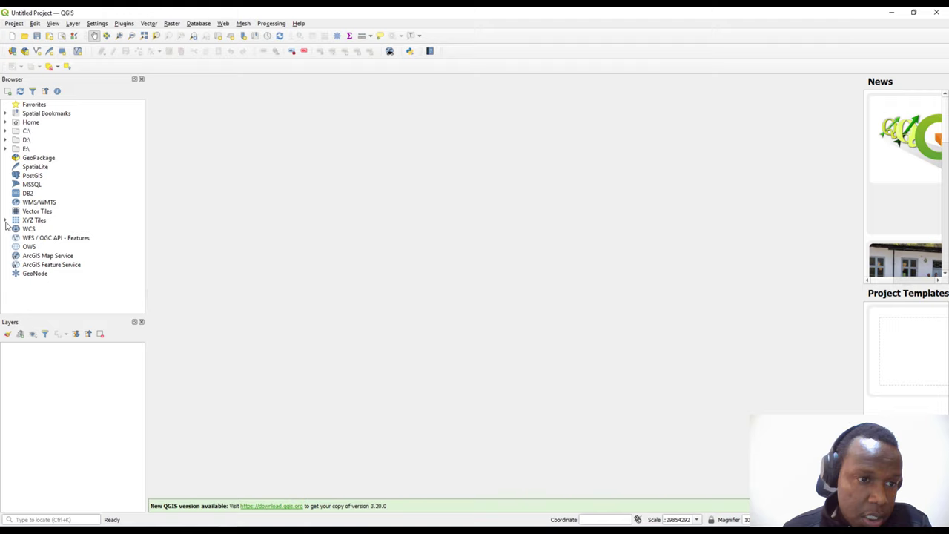
{"action": "left_click", "coordinate": [26, 203]}
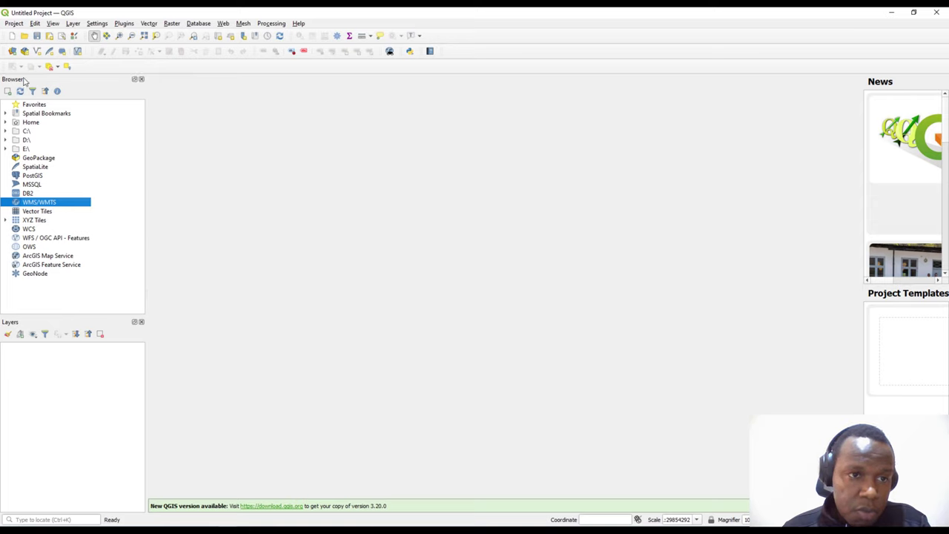
{"action": "right_click", "coordinate": [332, 26]}
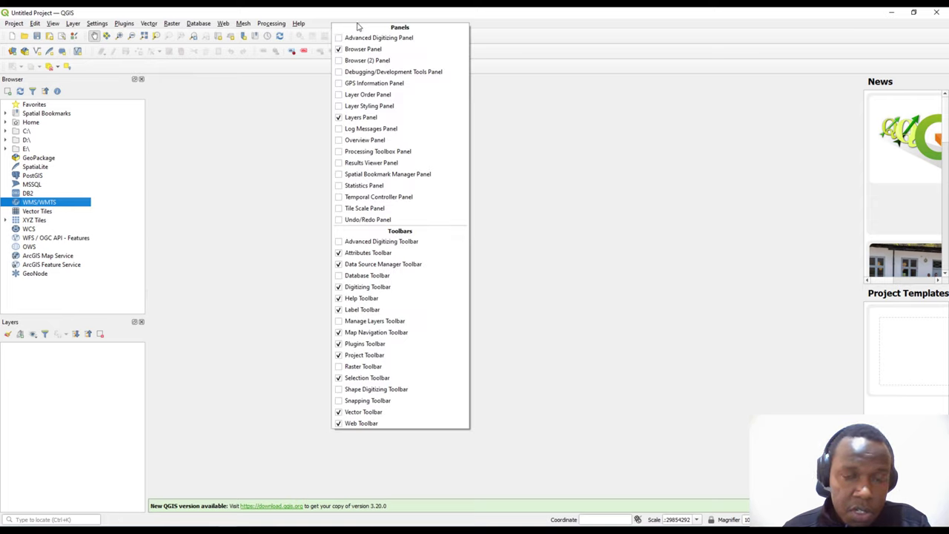
{"action": "right_click", "coordinate": [504, 34]}
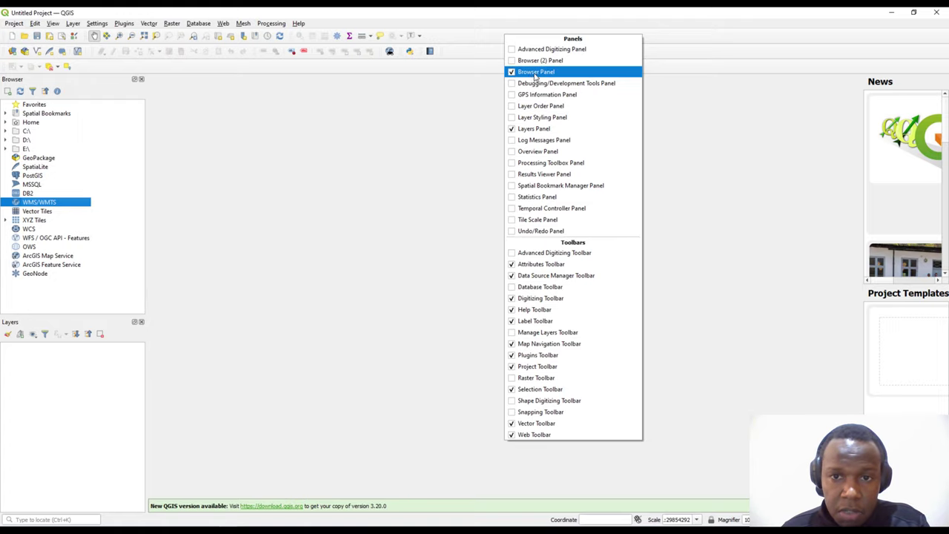
{"action": "left_click", "coordinate": [383, 114]}
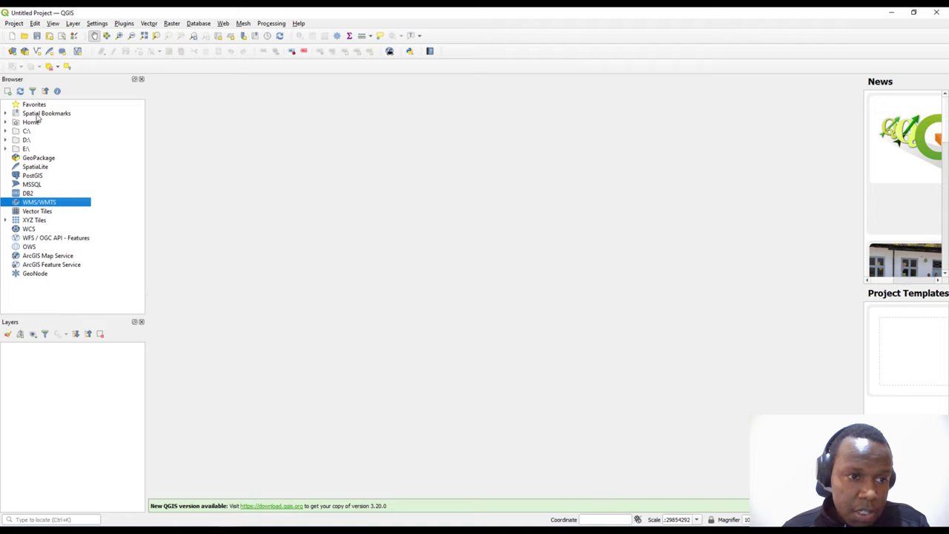
Create a new WMS/WMTS connection named athena with the pasted GeoServer capabilities URL
{"action": "right_click", "coordinate": [44, 205]}
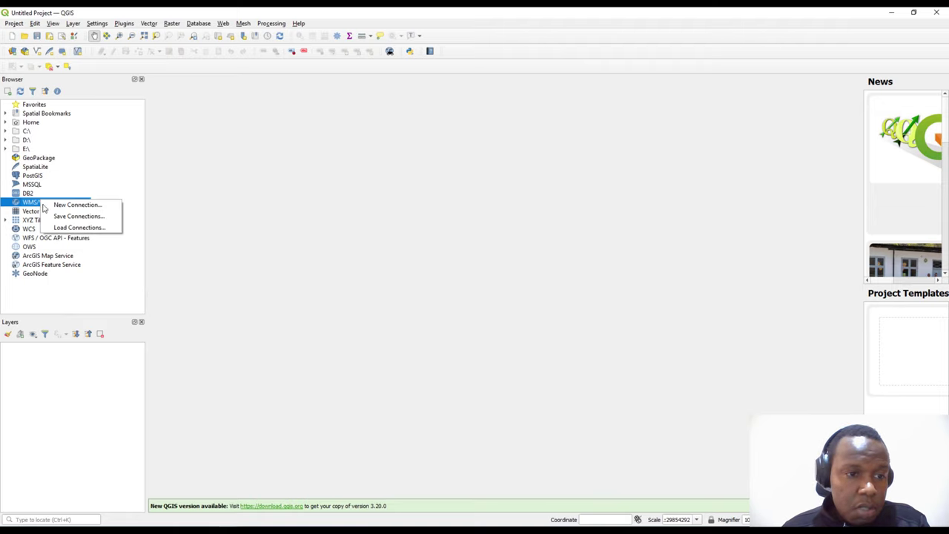
{"action": "left_click", "coordinate": [65, 204]}
{"action": "type", "text": "a"}
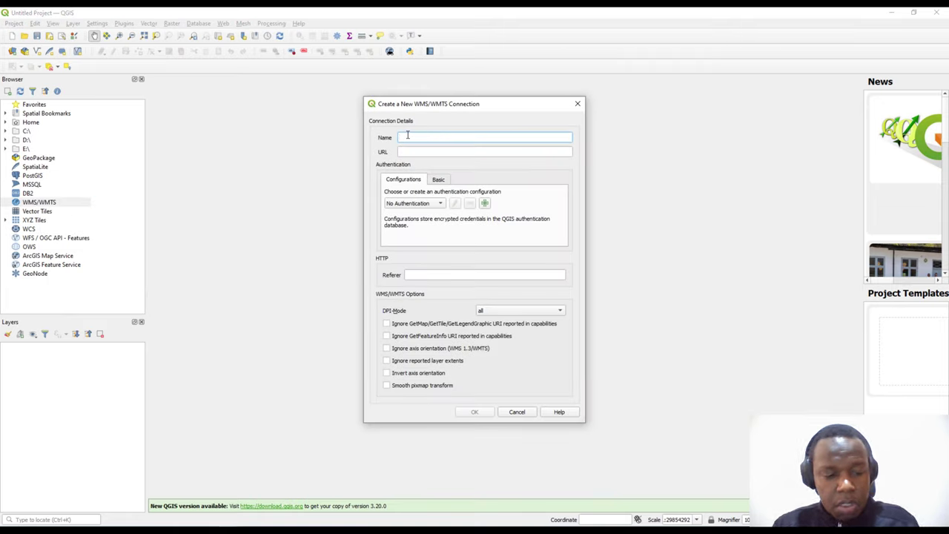
{"action": "key", "text": "BackSpace"}
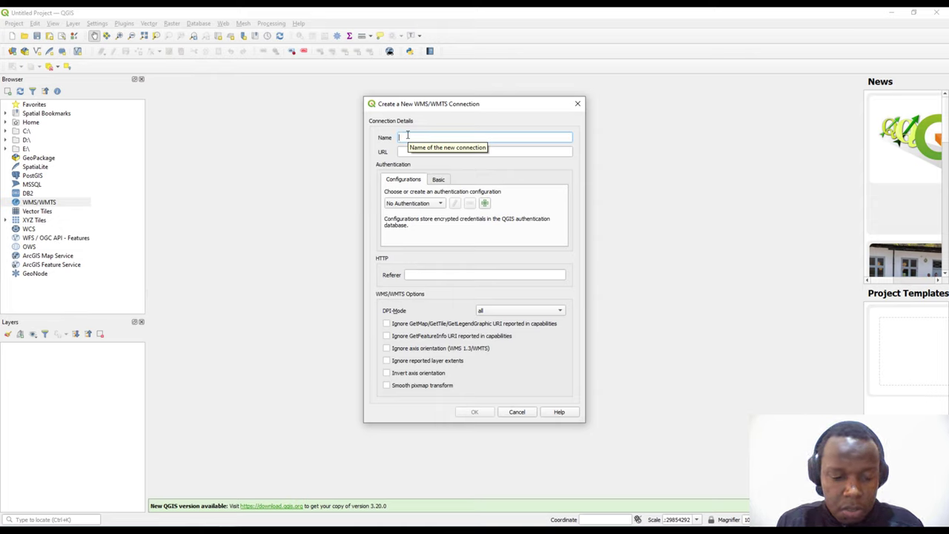
{"action": "type", "text": "athena"}
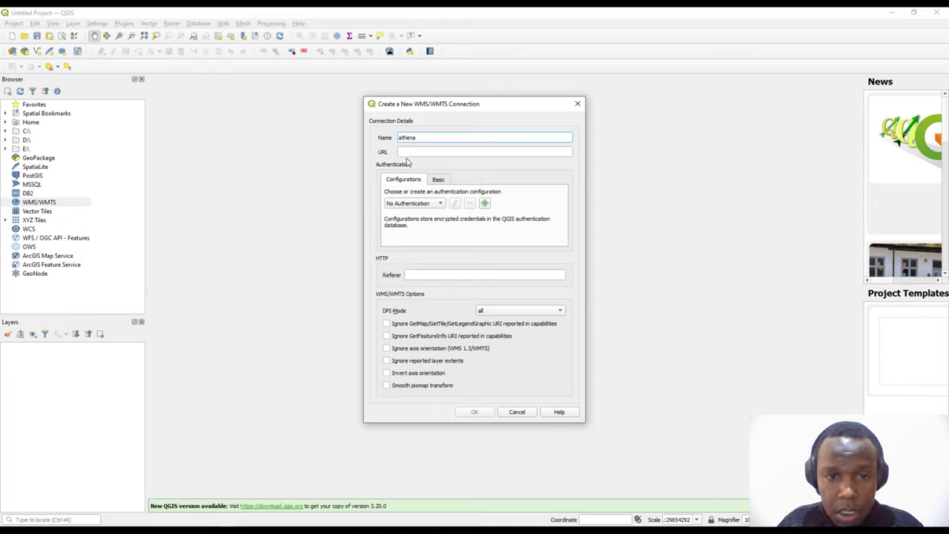
{"action": "left_click", "coordinate": [405, 151]}
{"action": "key", "text": "ctrl+v"}
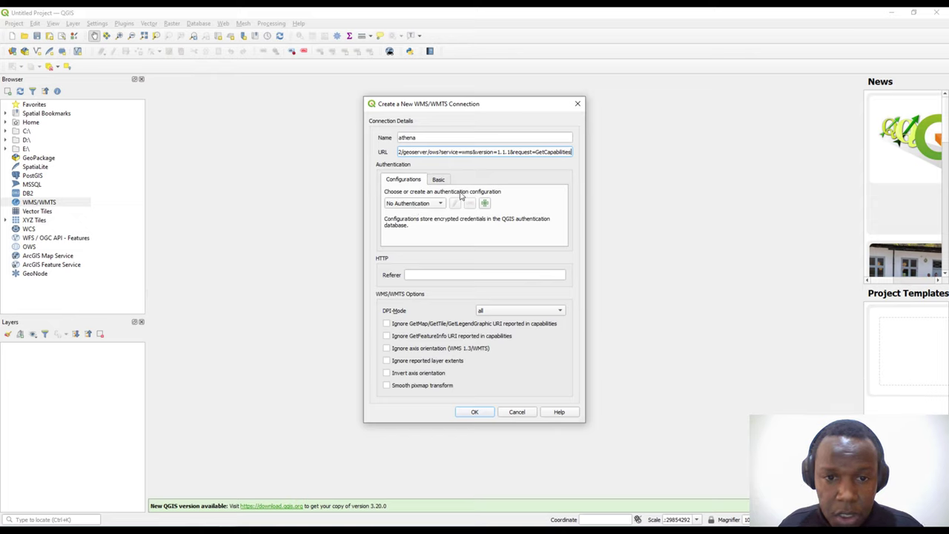
Enter a basic-authentication user name and password for the connection
{"action": "left_click", "coordinate": [438, 179]}
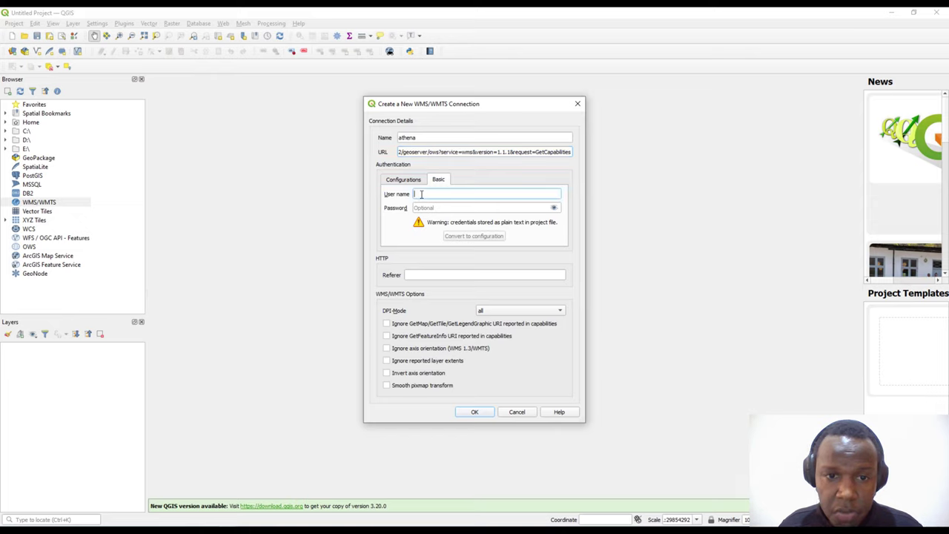
{"action": "type", "text": "admin"}
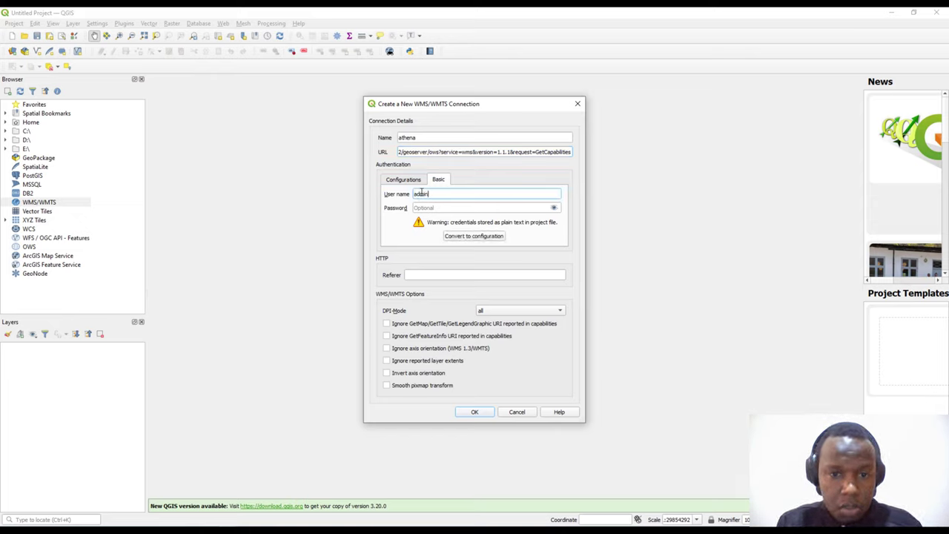
{"action": "key", "text": "Tab"}
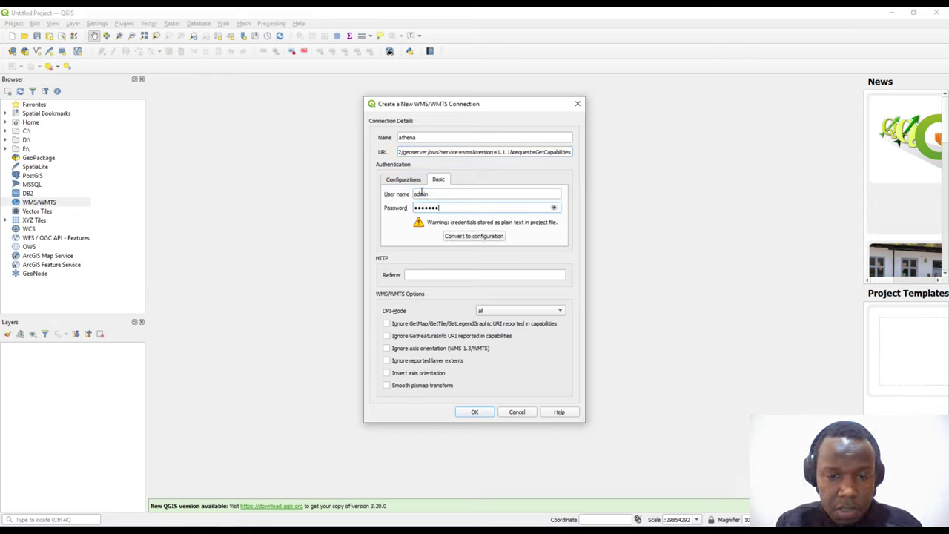
{"action": "type", "text": "er"}
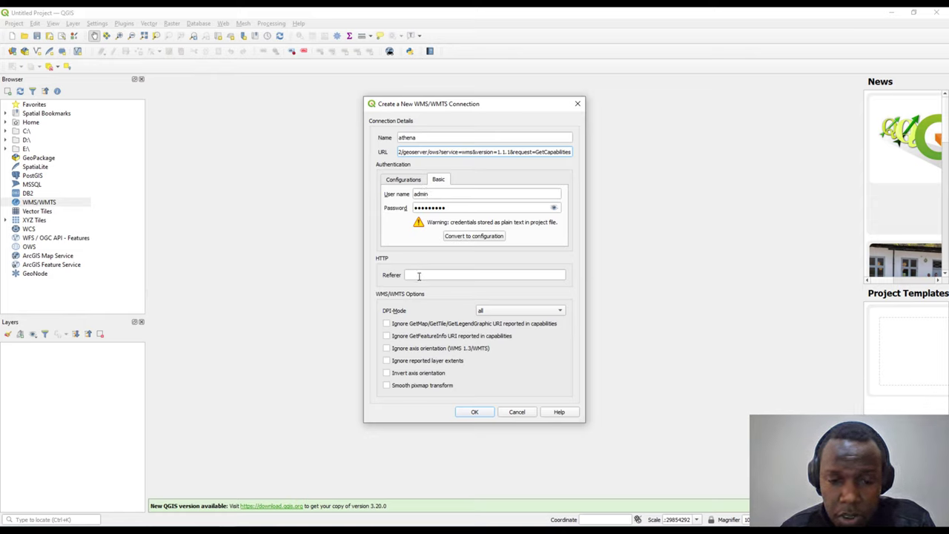
Review the connection URL's service and request parameters
{"action": "double_click", "coordinate": [480, 152]}
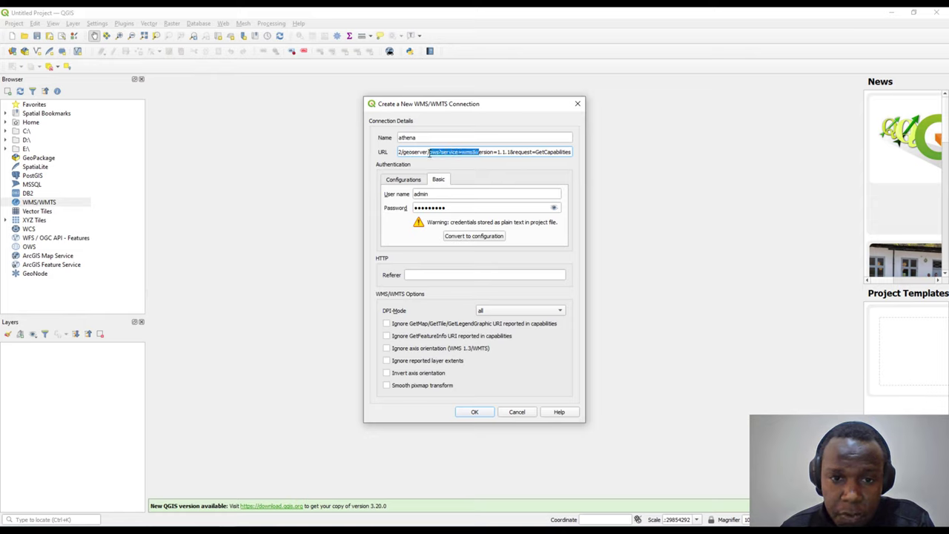
{"action": "key", "text": "ctrl+a"}
{"action": "key", "text": "Home"}
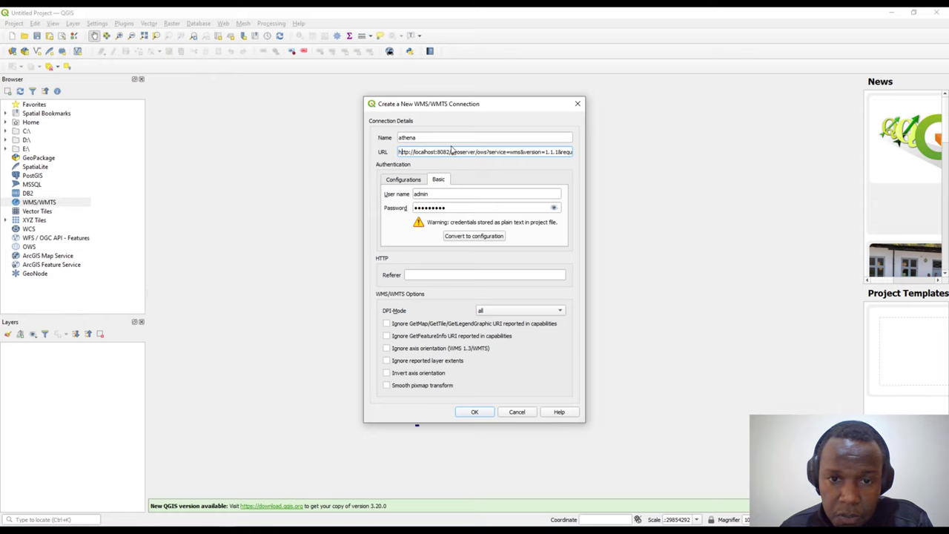
{"action": "left_click_drag", "start_coordinate": [476, 152], "coordinate": [571, 152]}
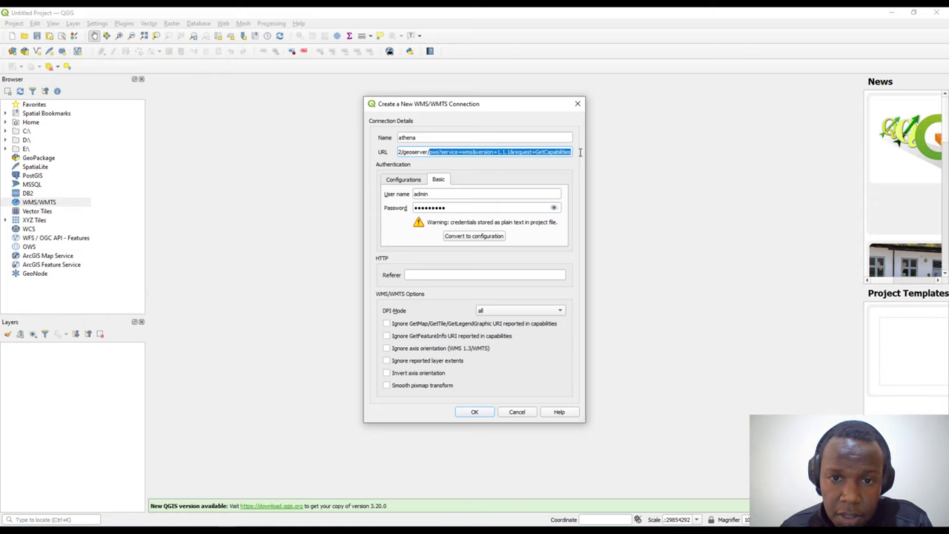
{"action": "left_click", "coordinate": [487, 152]}
{"action": "left_click_drag", "start_coordinate": [442, 152], "coordinate": [581, 151]}
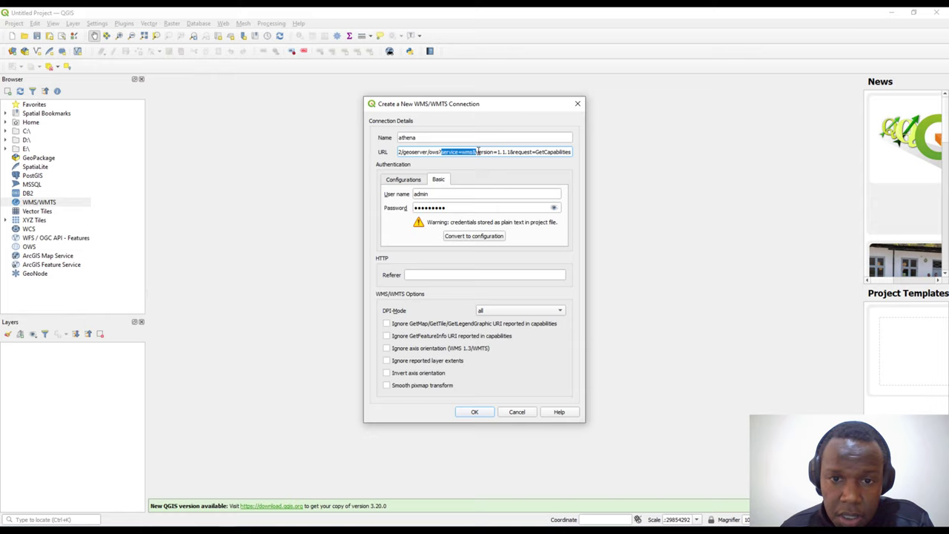
Keep DPI-Mode at all, save the athena connection, and accept the plain-text password warning
{"action": "left_click", "coordinate": [508, 152]}
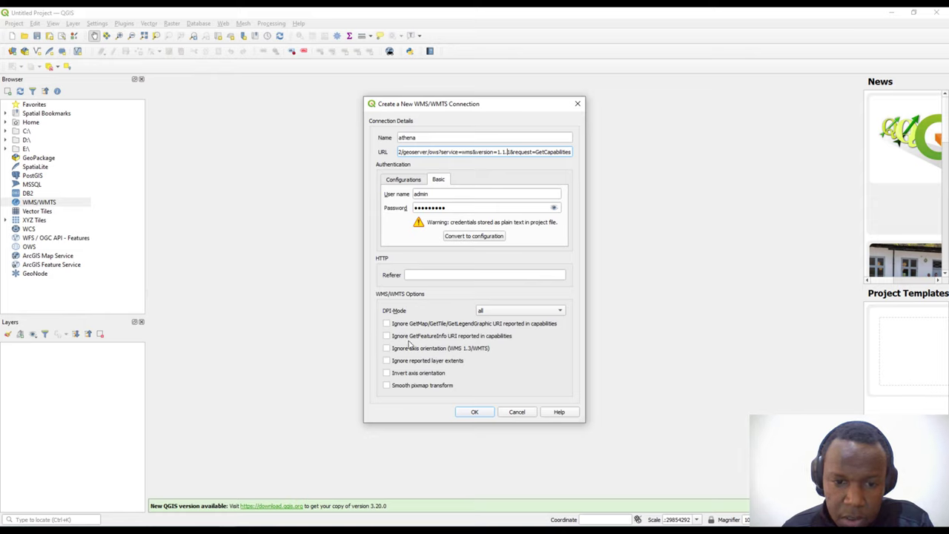
{"action": "left_click", "coordinate": [517, 312]}
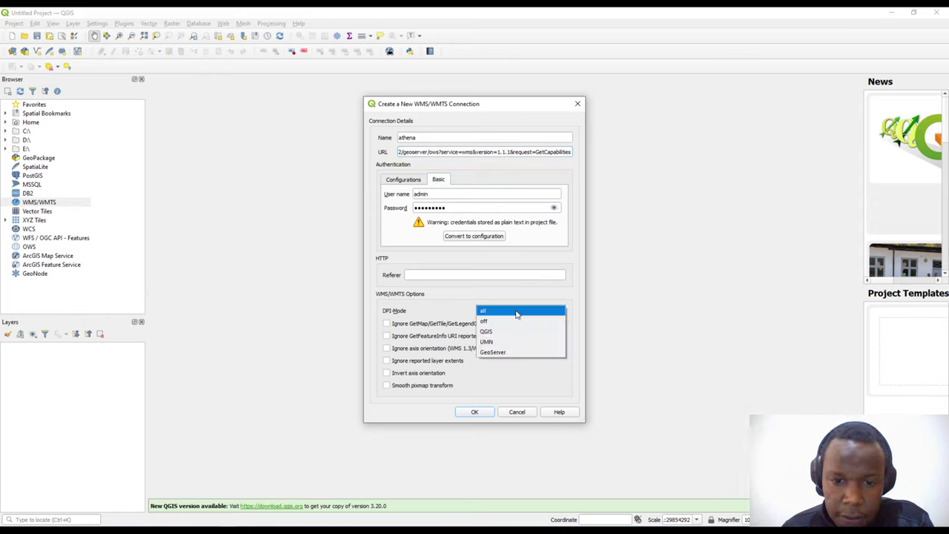
{"action": "left_click", "coordinate": [517, 312]}
{"action": "left_click", "coordinate": [484, 413]}
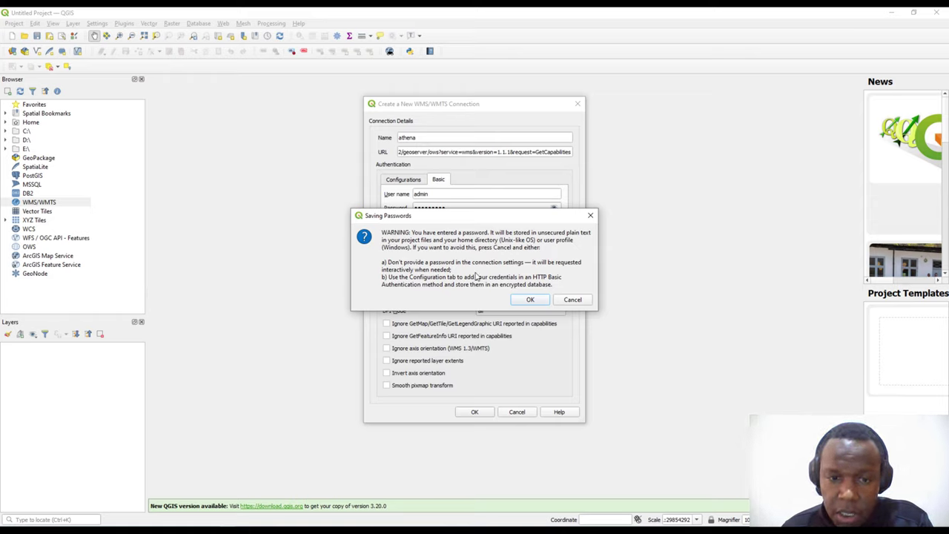
{"action": "left_click_drag", "start_coordinate": [374, 223], "coordinate": [375, 218]}
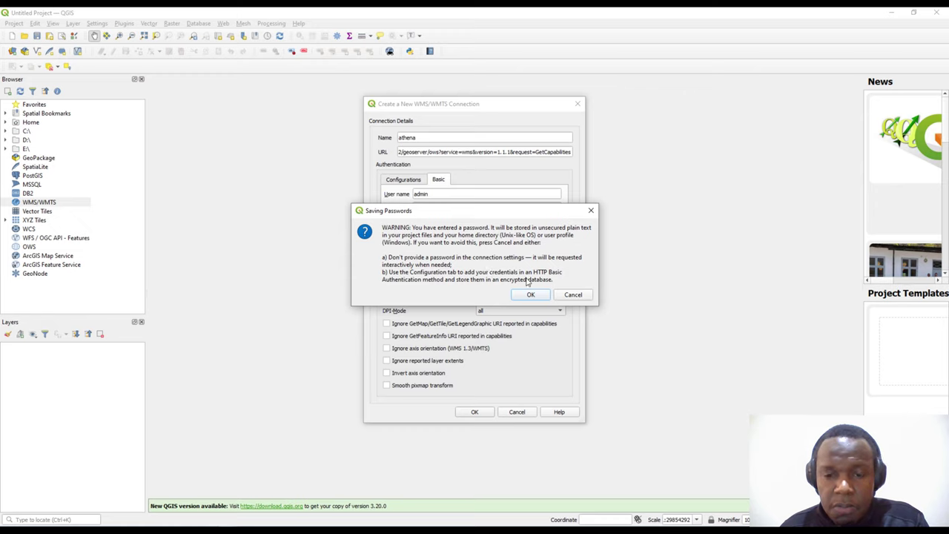
{"action": "left_click_drag", "start_coordinate": [475, 214], "coordinate": [474, 173]}
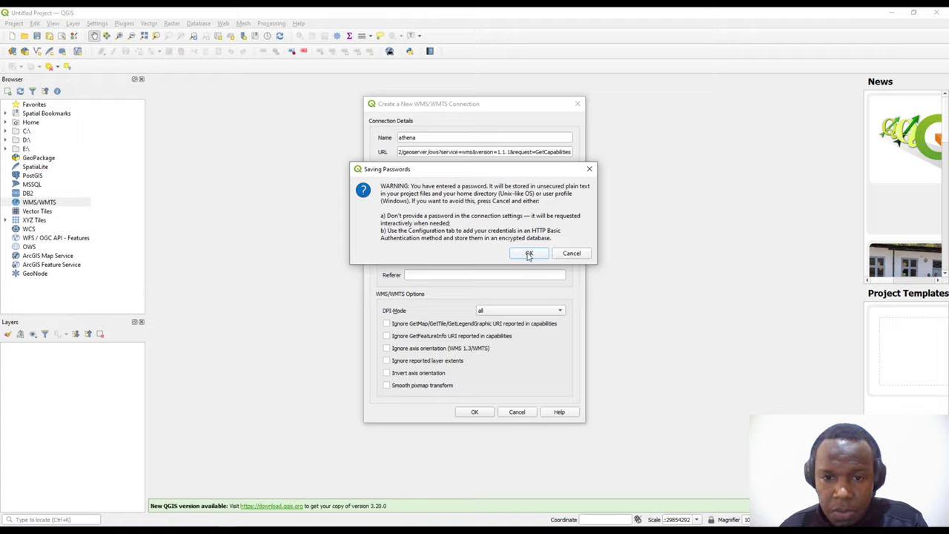
{"action": "left_click", "coordinate": [526, 255]}
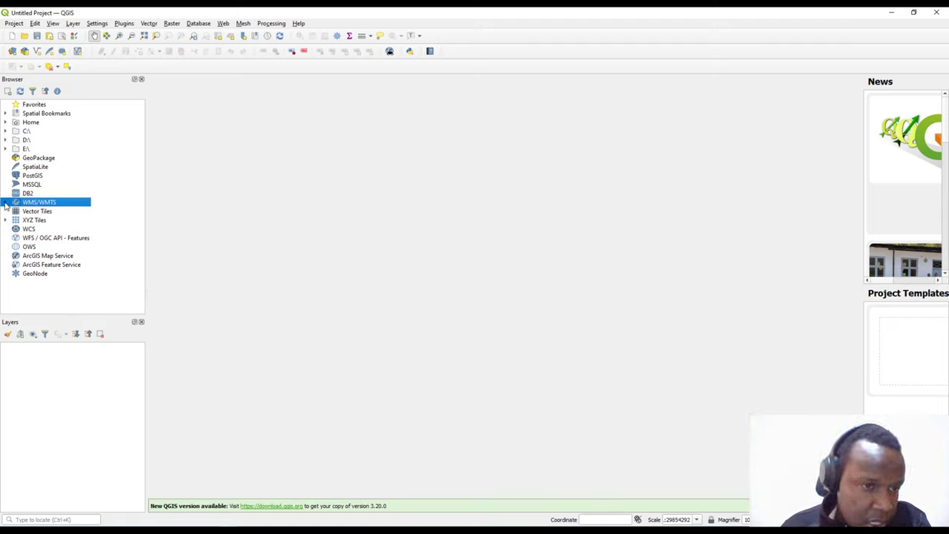
Expand athena's layer list, widen the news panel, and drag gadm36_KEN_0 onto the map
{"action": "left_click", "coordinate": [6, 202]}
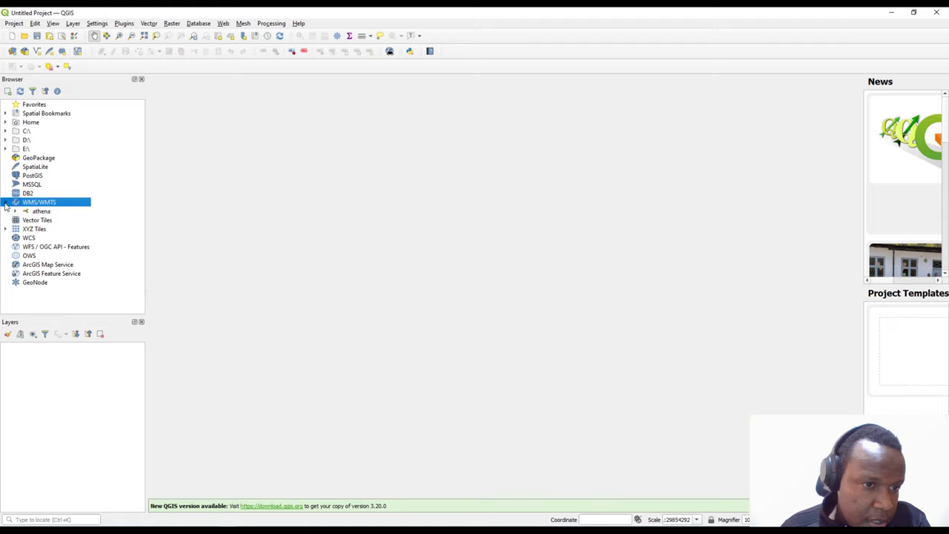
{"action": "left_click", "coordinate": [6, 202]}
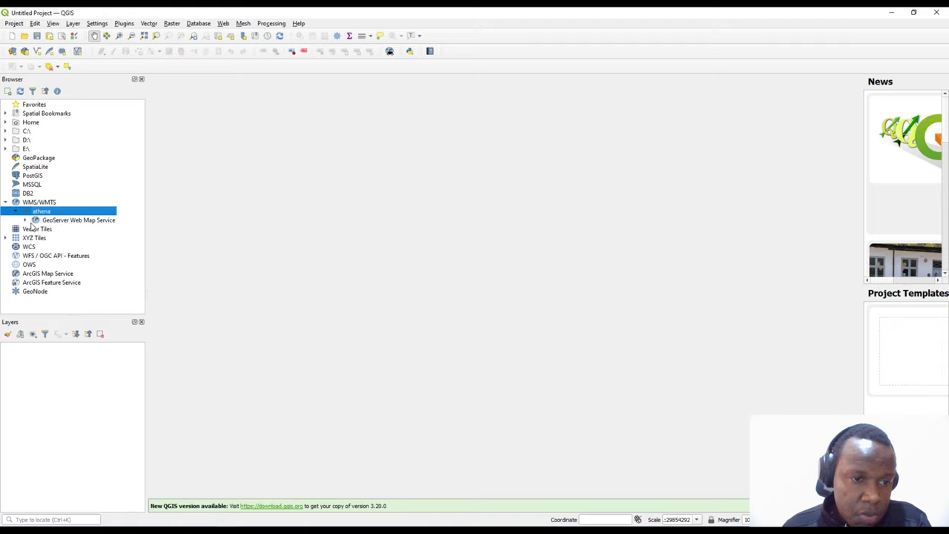
{"action": "left_click", "coordinate": [25, 220]}
{"action": "scroll", "coordinate": [83, 239], "scroll_direction": "down", "scroll_amount": 2}
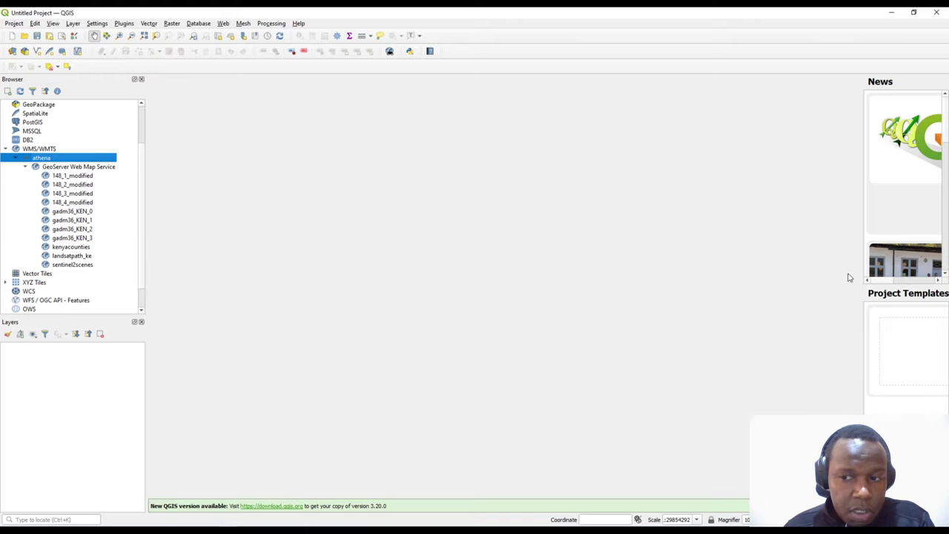
{"action": "left_click_drag", "start_coordinate": [862, 261], "coordinate": [657, 265]}
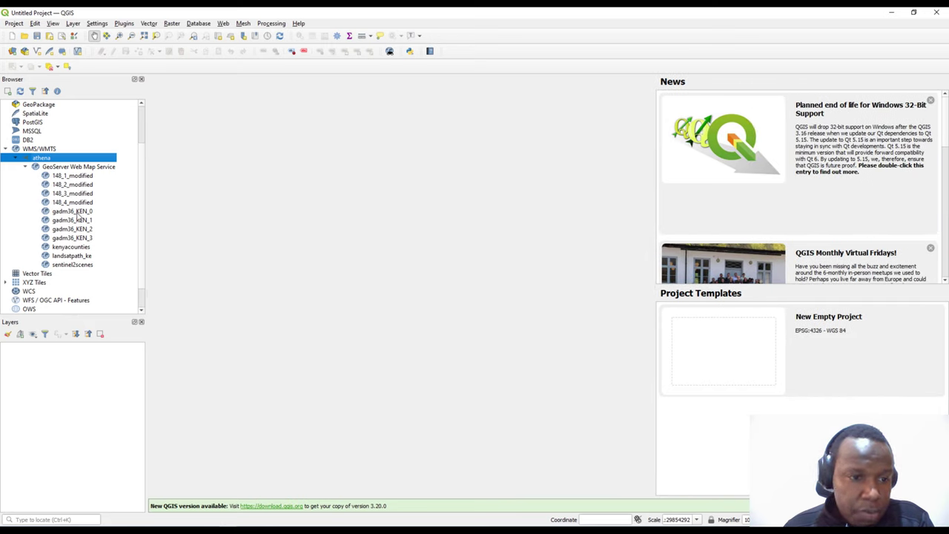
{"action": "left_click_drag", "start_coordinate": [74, 212], "coordinate": [324, 244]}
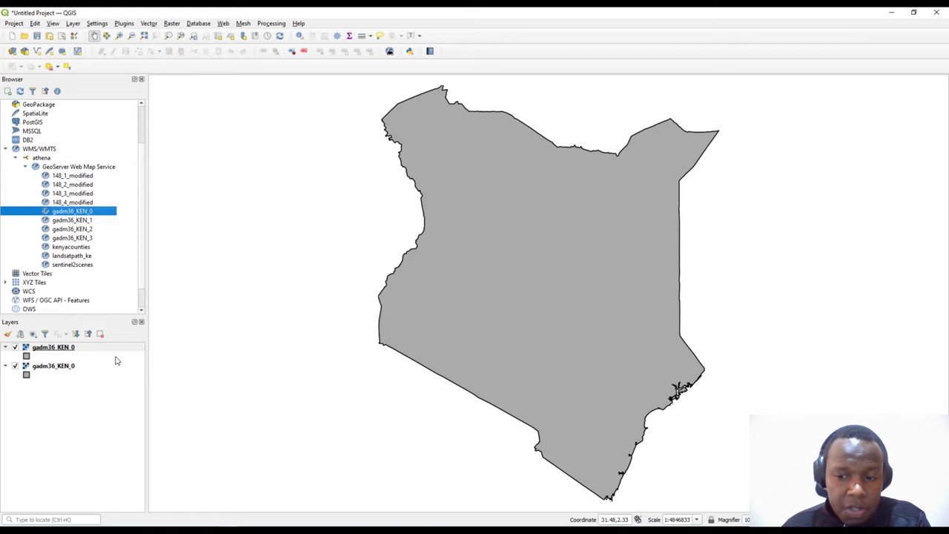
Remove the second gadm36_KEN_0 layer from the Layers panel and confirm
{"action": "right_click", "coordinate": [74, 368]}
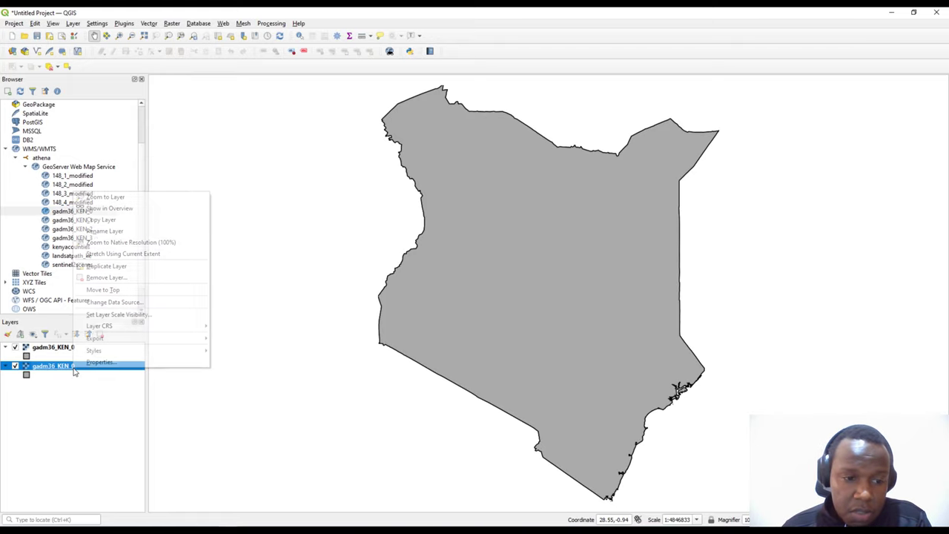
{"action": "left_click", "coordinate": [117, 279]}
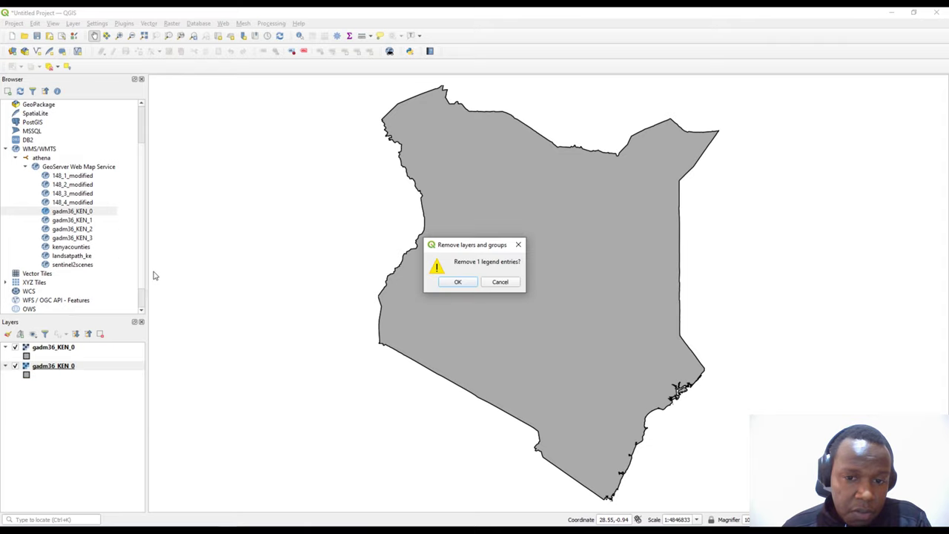
{"action": "left_click", "coordinate": [455, 282]}
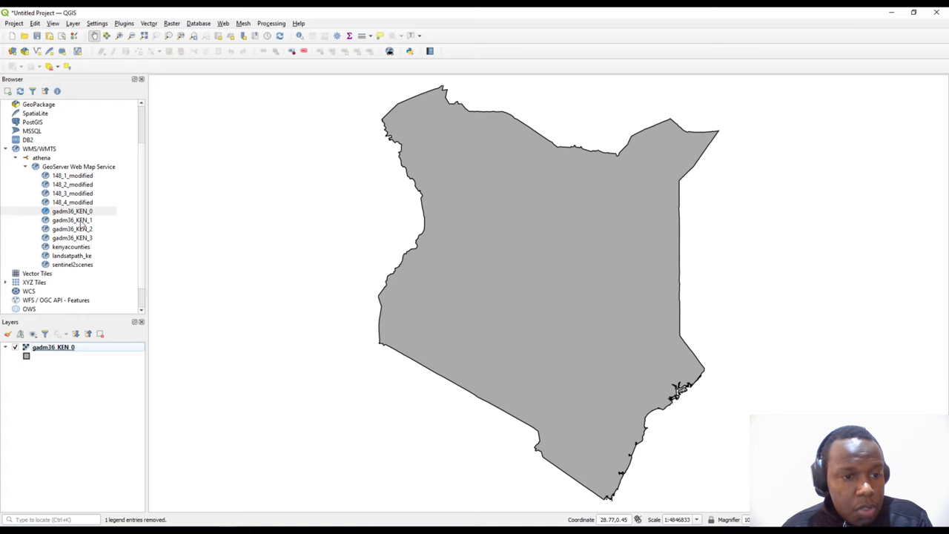
{"action": "right_click", "coordinate": [74, 347]}
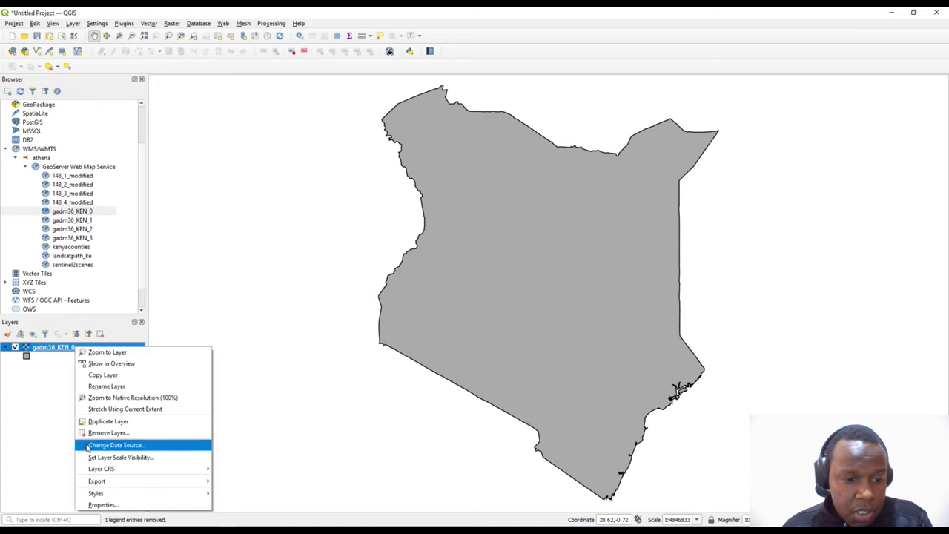
{"action": "left_click", "coordinate": [103, 505]}
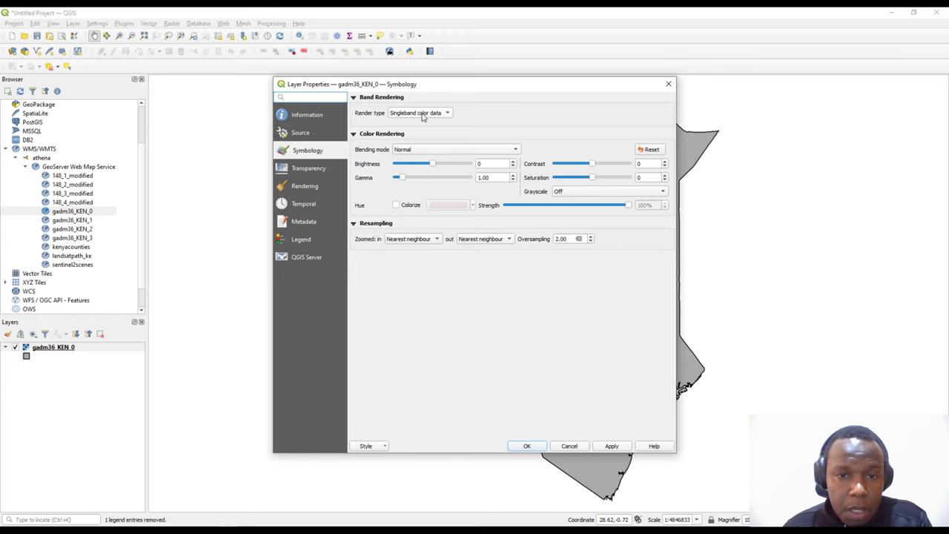
{"action": "left_click", "coordinate": [311, 132]}
{"action": "left_click", "coordinate": [308, 116]}
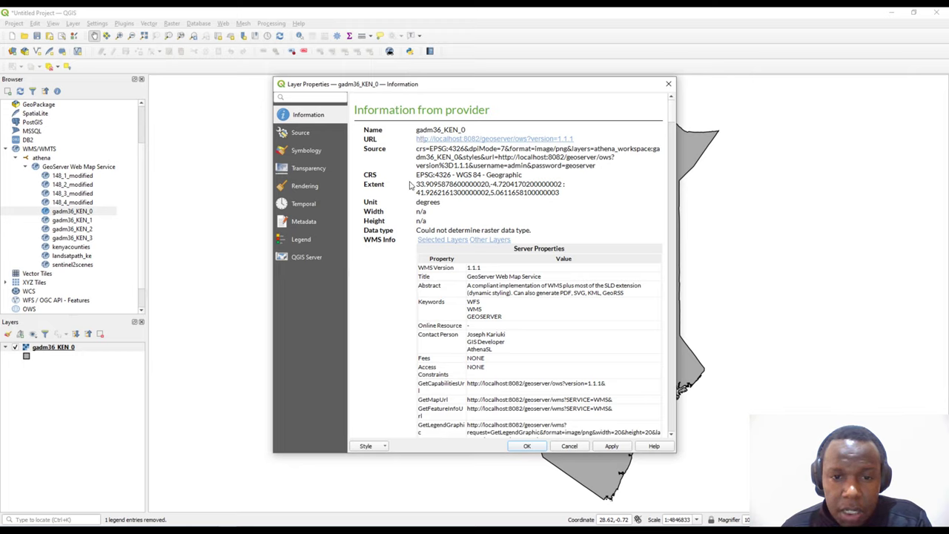
{"action": "left_click_drag", "start_coordinate": [424, 149], "coordinate": [519, 177]}
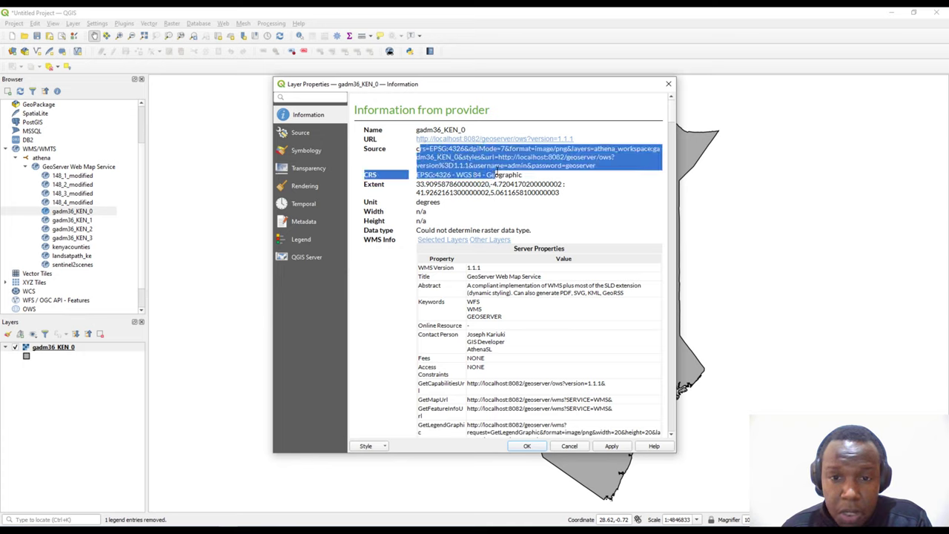
{"action": "left_click", "coordinate": [535, 162]}
{"action": "scroll", "coordinate": [534, 164], "scroll_direction": "down", "scroll_amount": 2}
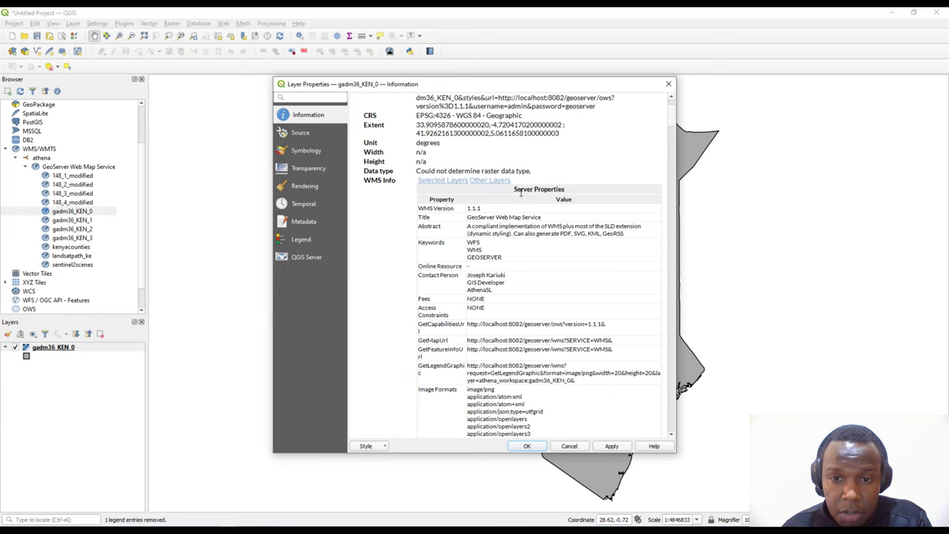
{"action": "scroll", "coordinate": [520, 195], "scroll_direction": "up", "scroll_amount": 2}
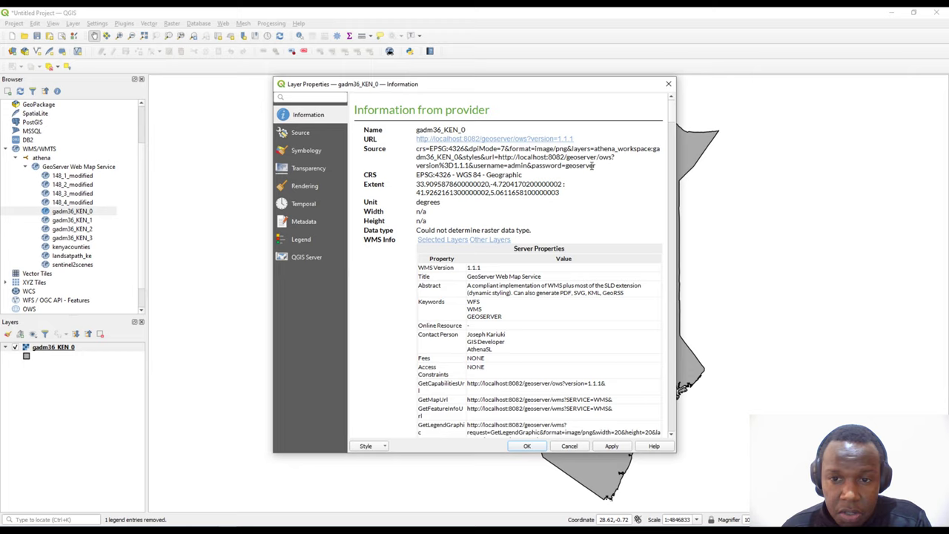
{"action": "left_click_drag", "start_coordinate": [596, 166], "coordinate": [568, 169]}
{"action": "left_click", "coordinate": [598, 171]}
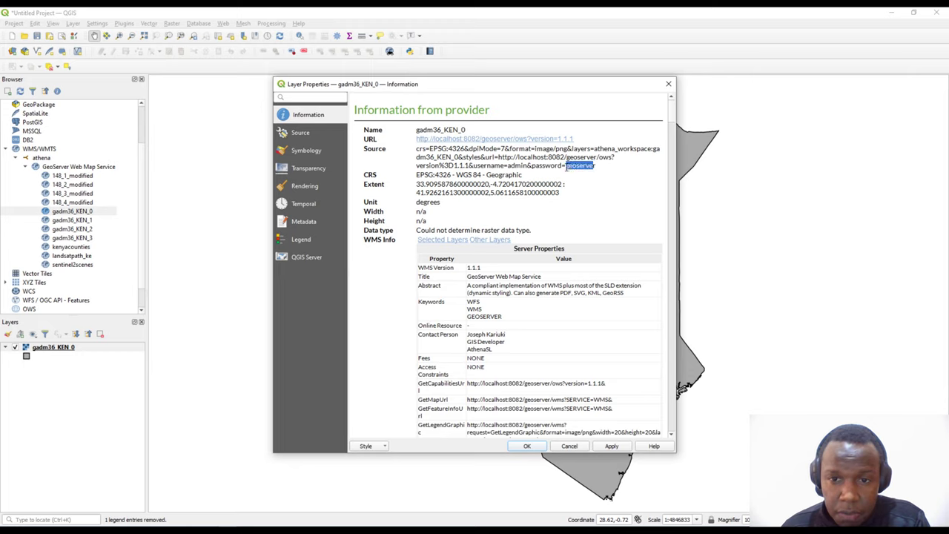
{"action": "left_click", "coordinate": [509, 166]}
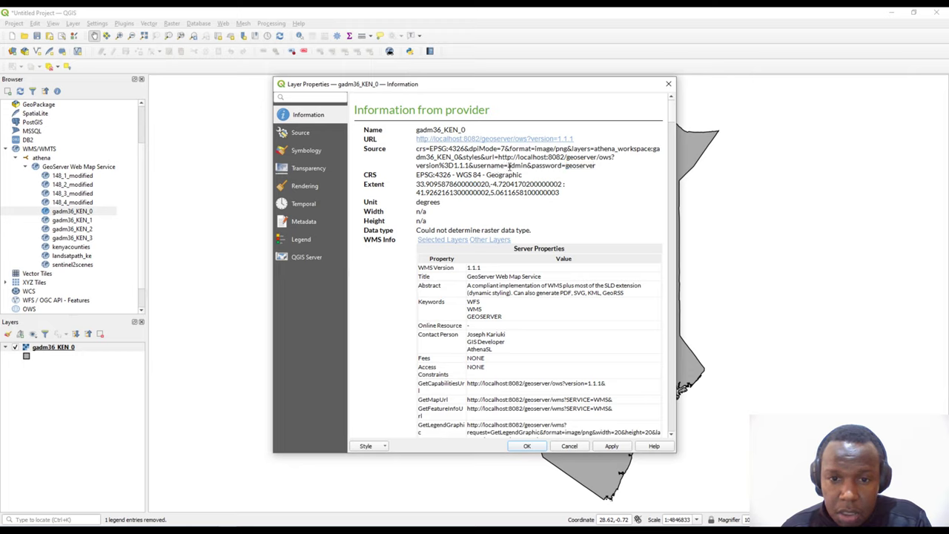
{"action": "left_click_drag", "start_coordinate": [533, 166], "coordinate": [590, 167]}
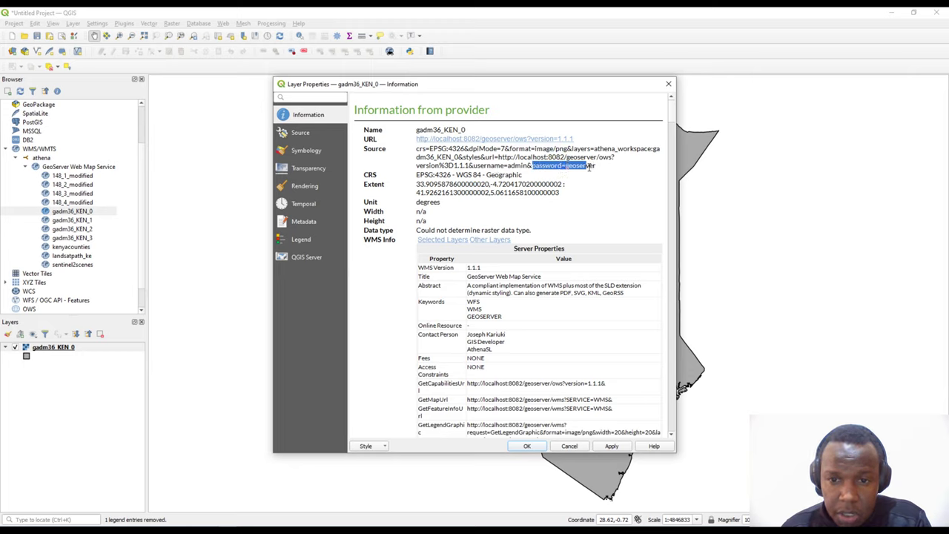
{"action": "scroll", "coordinate": [545, 202], "scroll_direction": "down", "scroll_amount": 1}
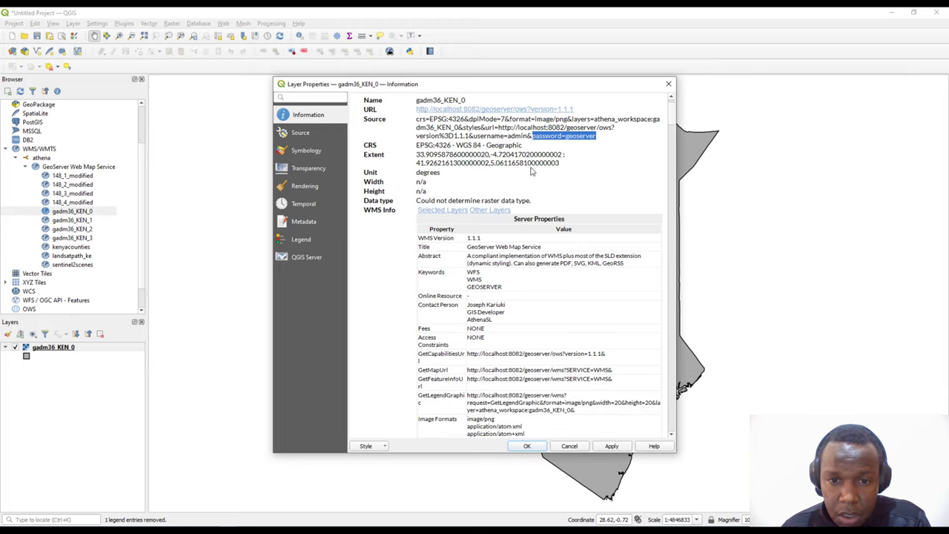
{"action": "scroll", "coordinate": [556, 213], "scroll_direction": "up", "scroll_amount": 1}
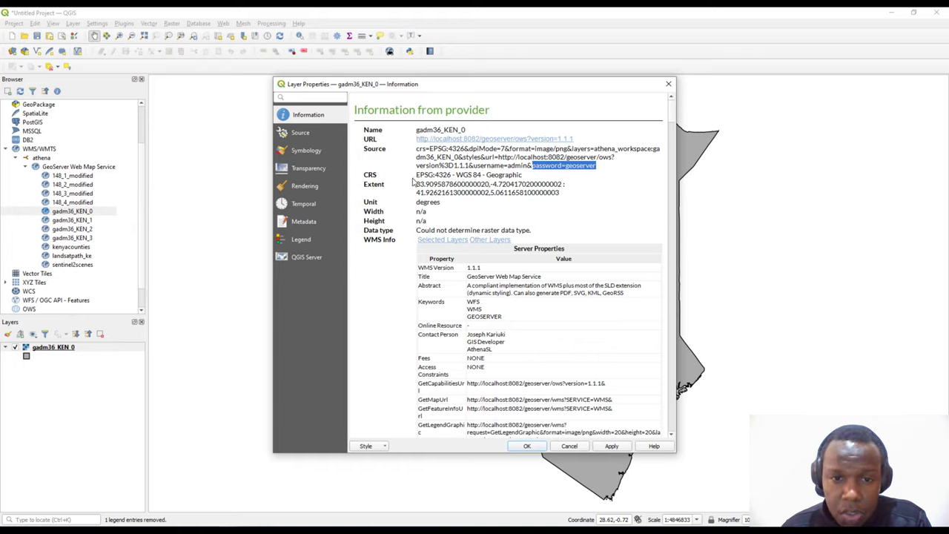
{"action": "left_click_drag", "start_coordinate": [416, 175], "coordinate": [528, 178]}
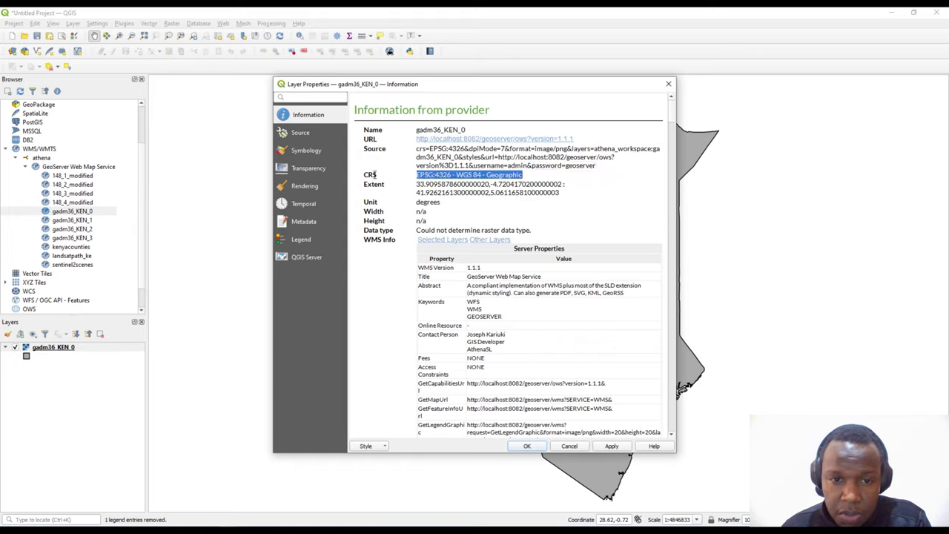
{"action": "left_click", "coordinate": [429, 183]}
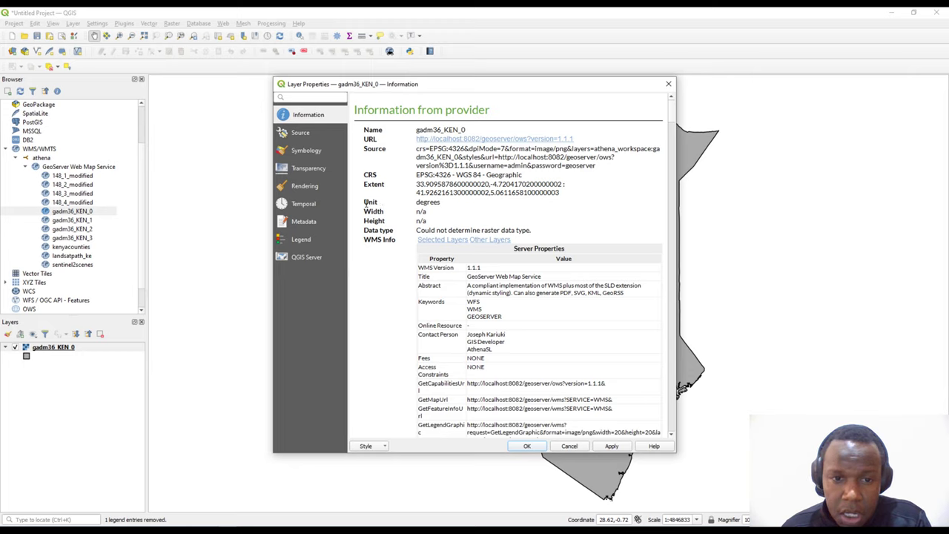
{"action": "left_click_drag", "start_coordinate": [365, 202], "coordinate": [376, 202]}
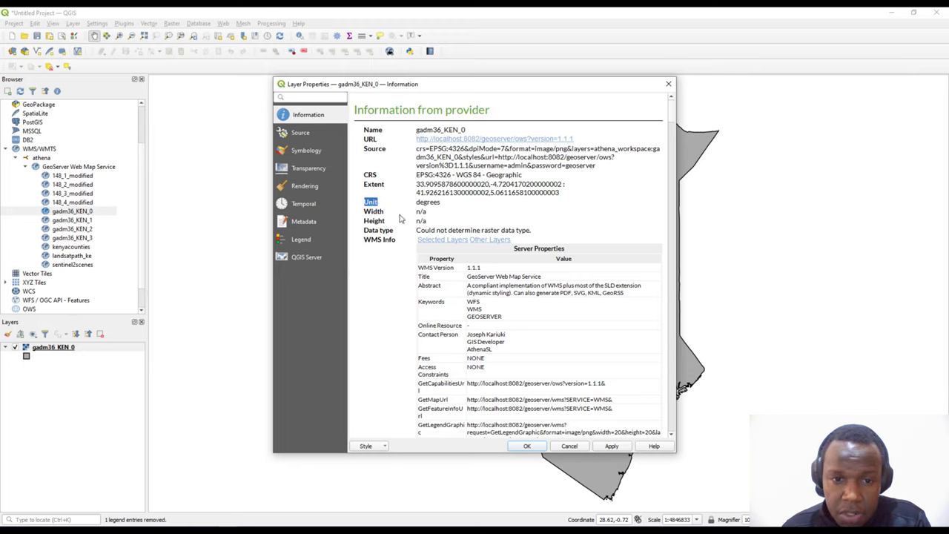
{"action": "left_click_drag", "start_coordinate": [425, 220], "coordinate": [416, 221]}
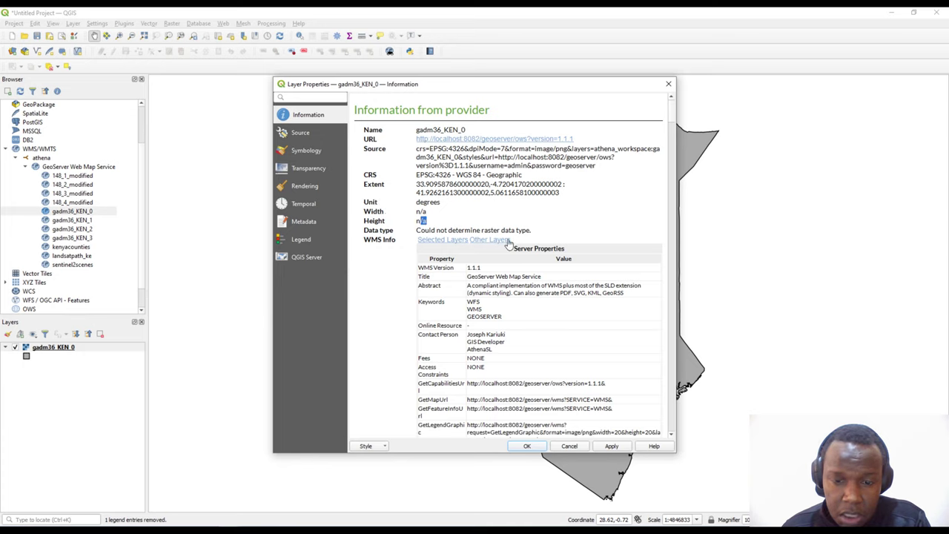
{"action": "scroll", "coordinate": [530, 263], "scroll_direction": "down", "scroll_amount": 2}
{"action": "scroll", "coordinate": [530, 263], "scroll_direction": "down", "scroll_amount": 2}
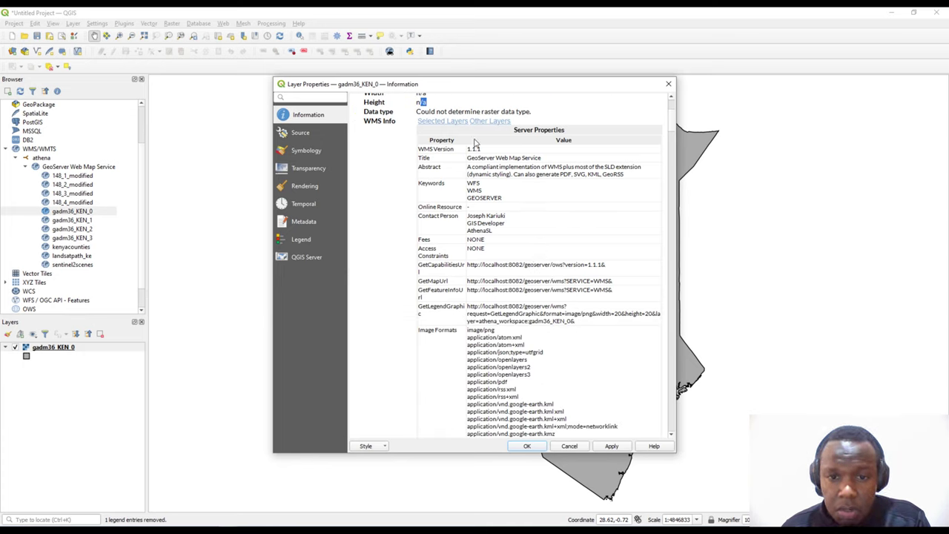
{"action": "scroll", "coordinate": [534, 283], "scroll_direction": "down", "scroll_amount": 2}
{"action": "scroll", "coordinate": [535, 290], "scroll_direction": "down", "scroll_amount": 2}
{"action": "scroll", "coordinate": [535, 291], "scroll_direction": "up", "scroll_amount": 4}
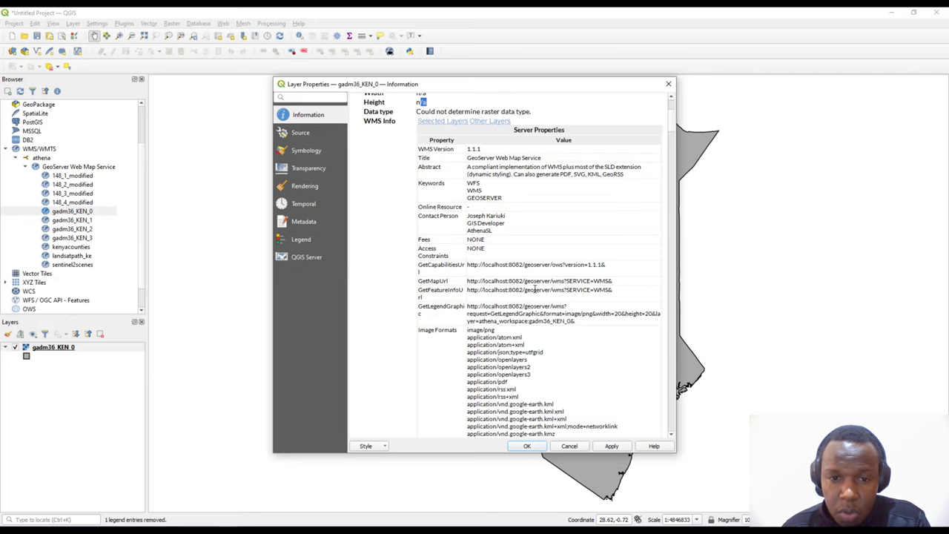
{"action": "scroll", "coordinate": [448, 215], "scroll_direction": "down", "scroll_amount": 1}
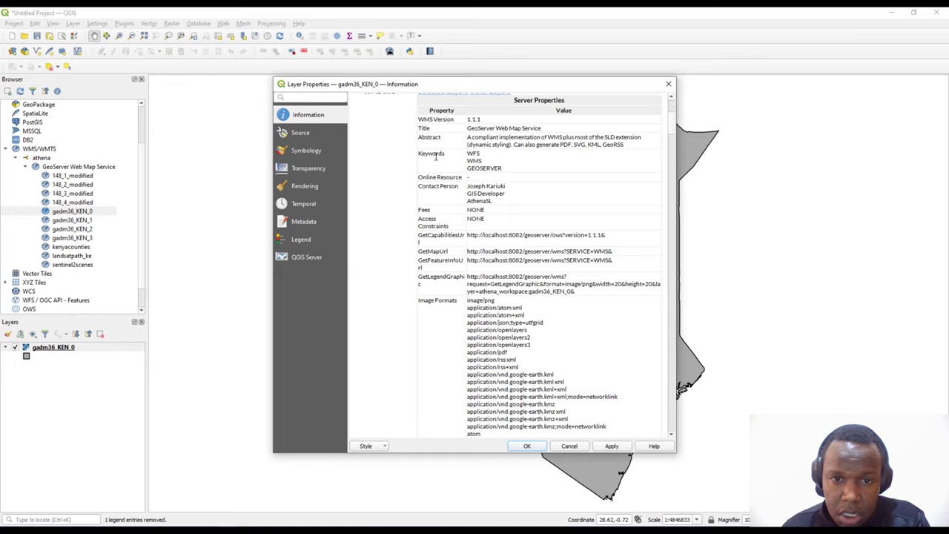
{"action": "scroll", "coordinate": [439, 172], "scroll_direction": "down", "scroll_amount": 1}
{"action": "scroll", "coordinate": [445, 208], "scroll_direction": "down", "scroll_amount": 2}
{"action": "scroll", "coordinate": [454, 251], "scroll_direction": "down", "scroll_amount": 2}
{"action": "scroll", "coordinate": [455, 252], "scroll_direction": "down", "scroll_amount": 3}
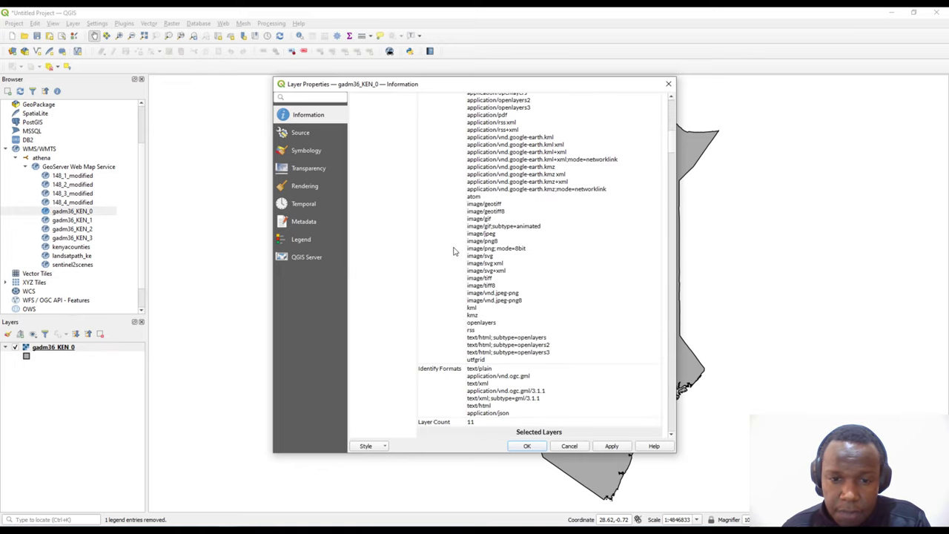
{"action": "scroll", "coordinate": [438, 187], "scroll_direction": "up", "scroll_amount": 3}
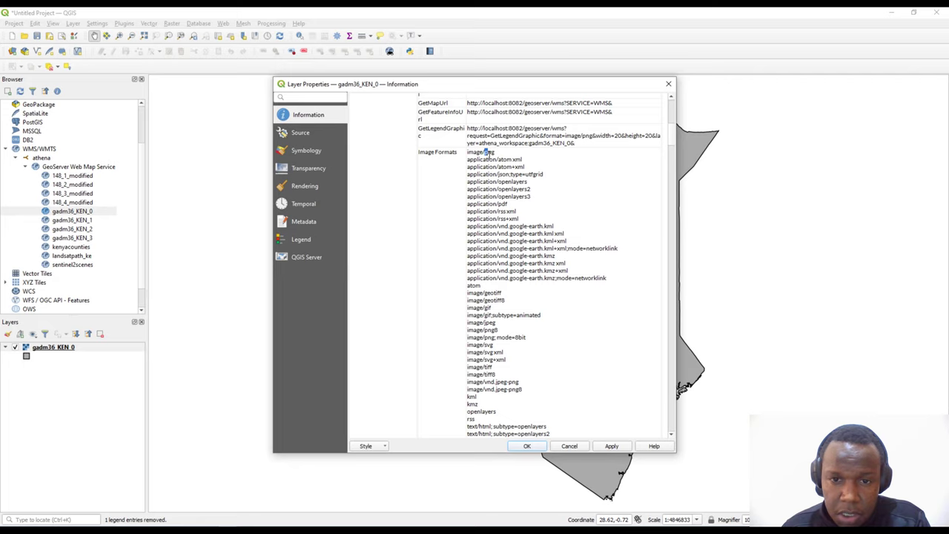
{"action": "left_click", "coordinate": [487, 152]}
{"action": "scroll", "coordinate": [517, 304], "scroll_direction": "down", "scroll_amount": 5}
{"action": "scroll", "coordinate": [518, 304], "scroll_direction": "down", "scroll_amount": 10}
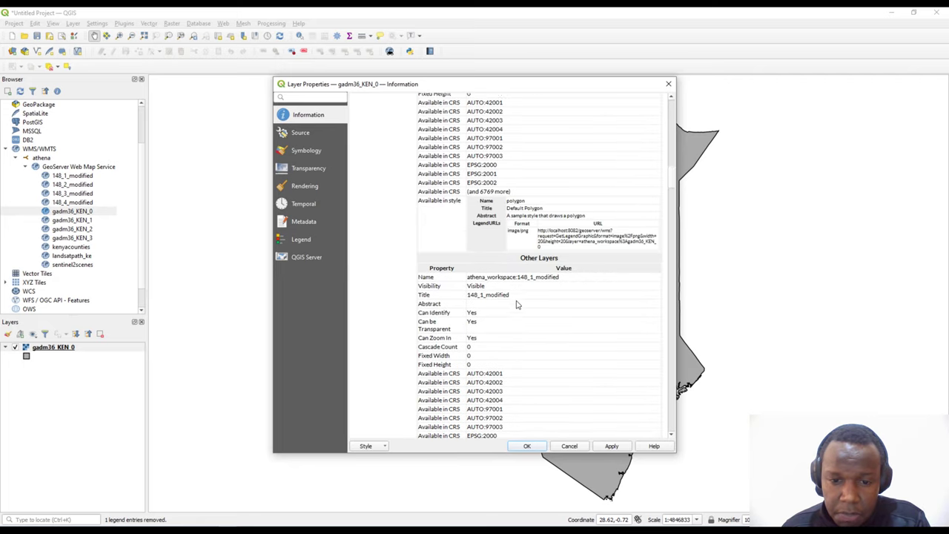
{"action": "scroll", "coordinate": [518, 304], "scroll_direction": "down", "scroll_amount": 5}
{"action": "scroll", "coordinate": [514, 311], "scroll_direction": "down", "scroll_amount": 5}
{"action": "scroll", "coordinate": [515, 315], "scroll_direction": "down", "scroll_amount": 5}
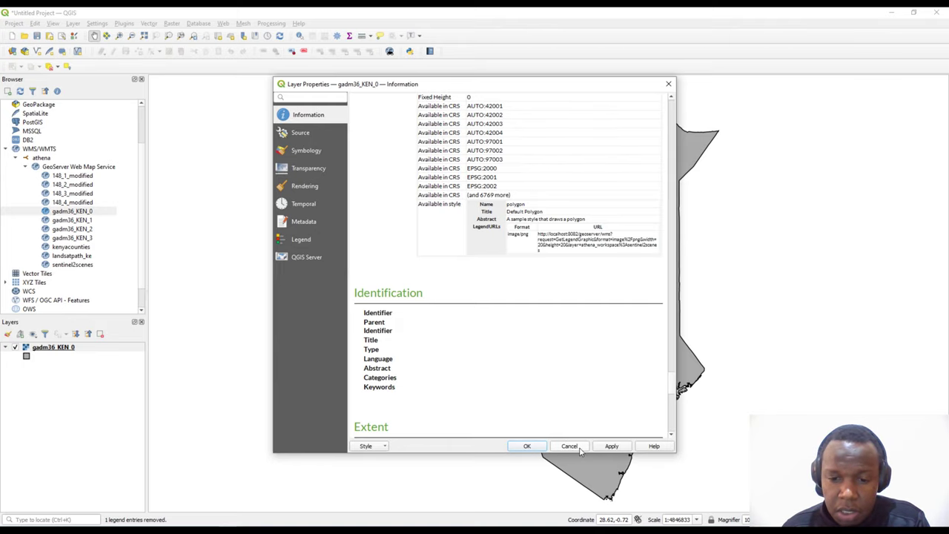
{"action": "left_click", "coordinate": [569, 446]}
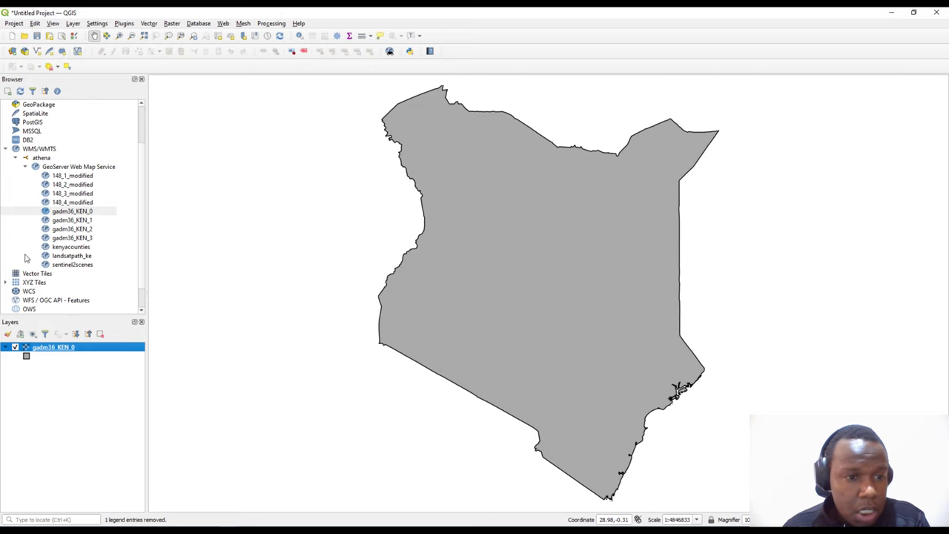
Add the gadm36_KEN_1, KEN_2 and KEN_3 boundary layers from the GeoServer WMS list
{"action": "double_click", "coordinate": [73, 220]}
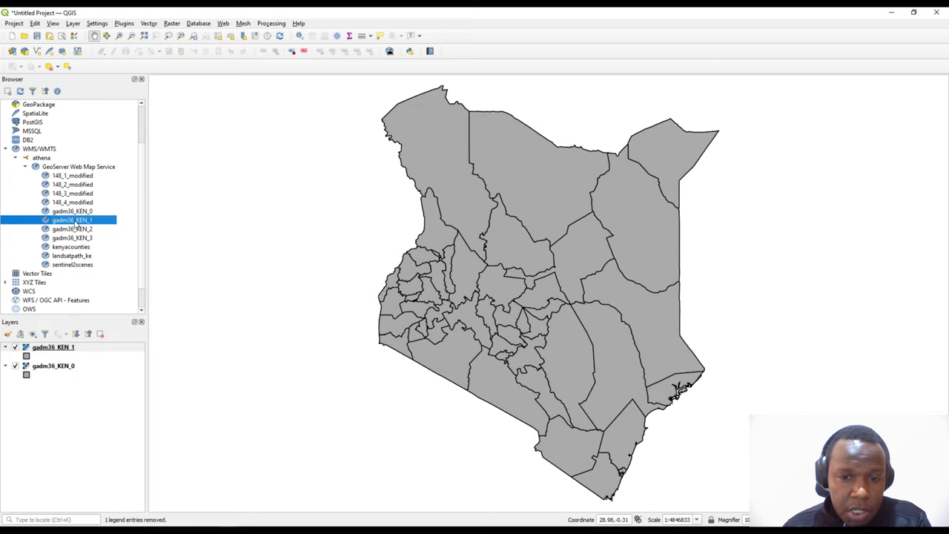
{"action": "double_click", "coordinate": [74, 229]}
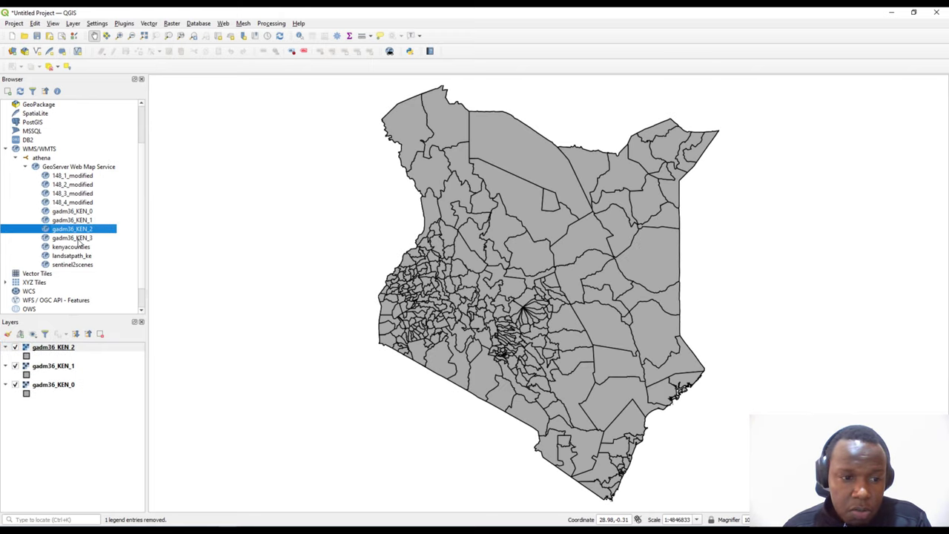
{"action": "double_click", "coordinate": [79, 239]}
Add the 148_1 to 148_4_modified topographic sheets and zoom in to inspect them
{"action": "double_click", "coordinate": [77, 177]}
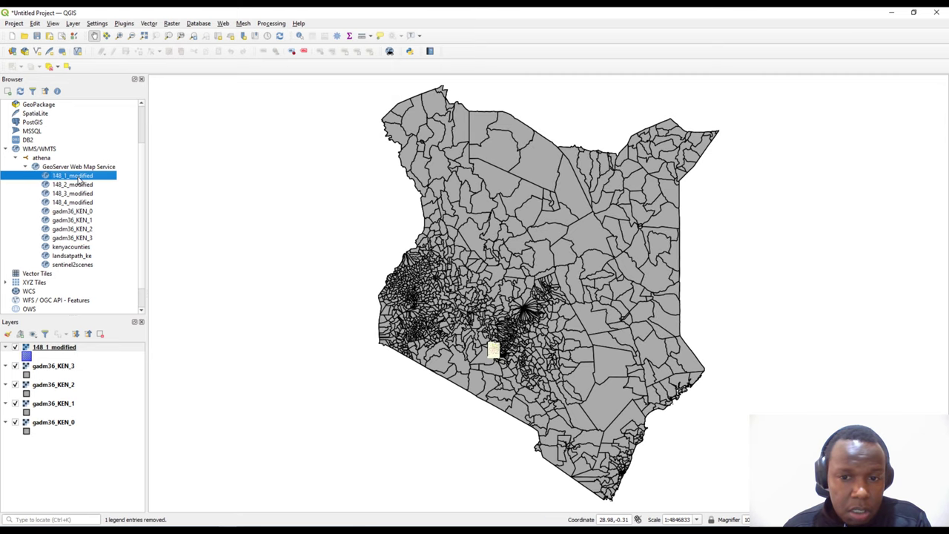
{"action": "double_click", "coordinate": [80, 185]}
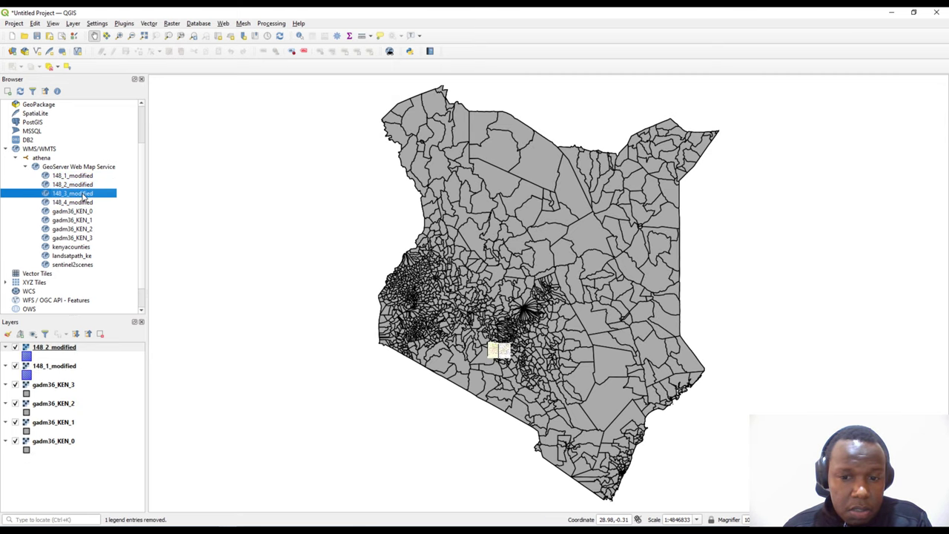
{"action": "double_click", "coordinate": [83, 202]}
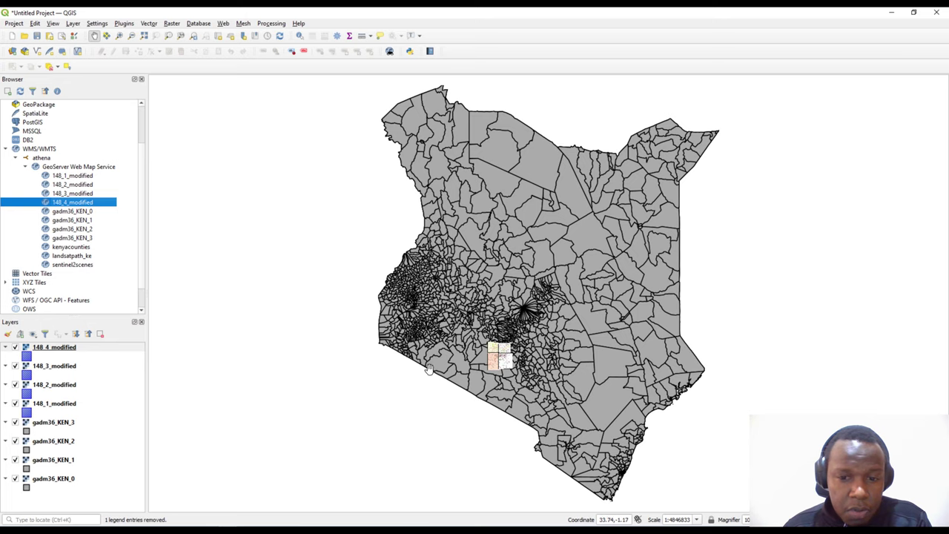
{"action": "scroll", "coordinate": [507, 365], "scroll_direction": "up", "scroll_amount": 1}
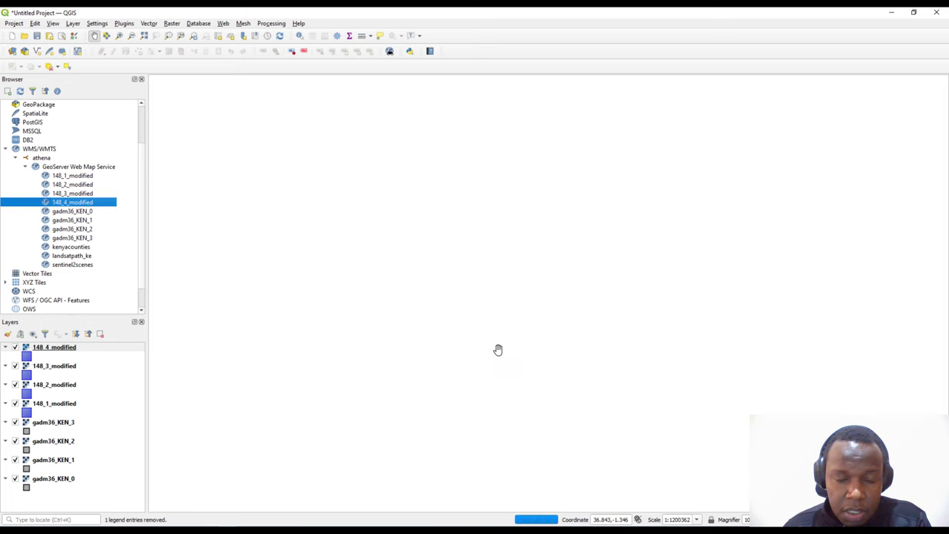
{"action": "scroll", "coordinate": [513, 363], "scroll_direction": "up", "scroll_amount": 2}
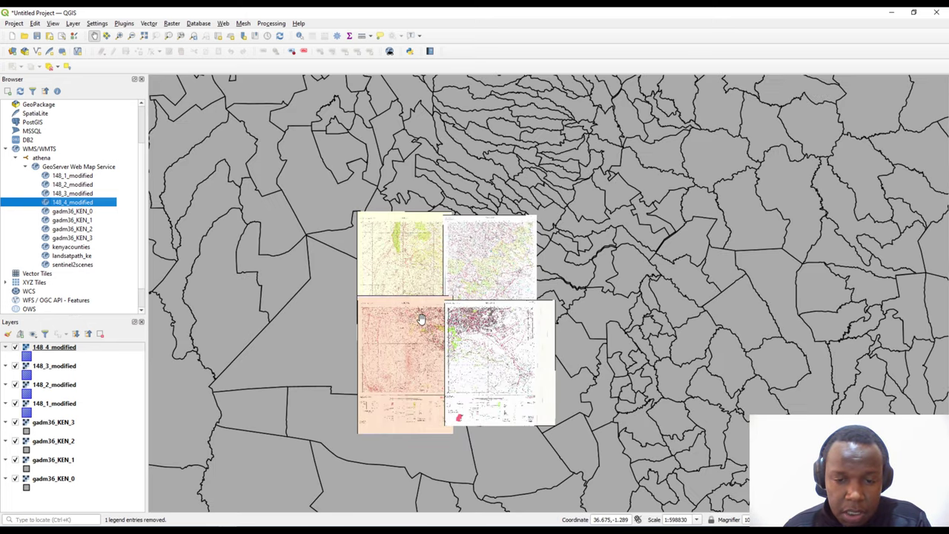
{"action": "scroll", "coordinate": [419, 319], "scroll_direction": "up", "scroll_amount": 1}
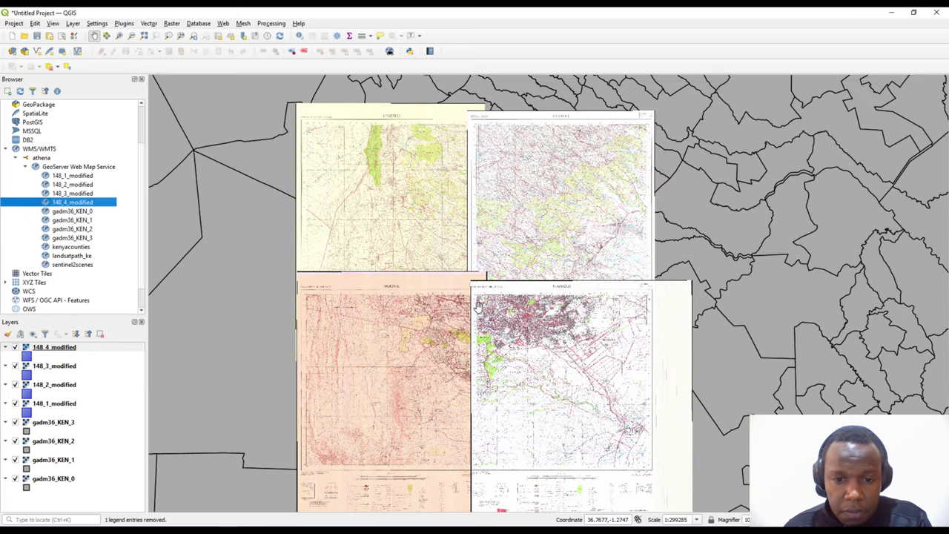
{"action": "scroll", "coordinate": [436, 292], "scroll_direction": "down", "scroll_amount": 1}
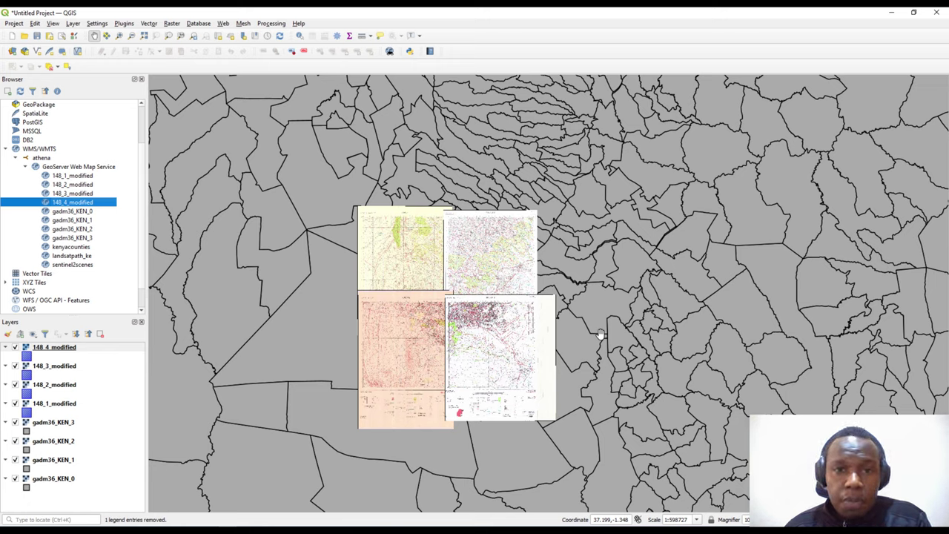
{"action": "right_click", "coordinate": [60, 426]}
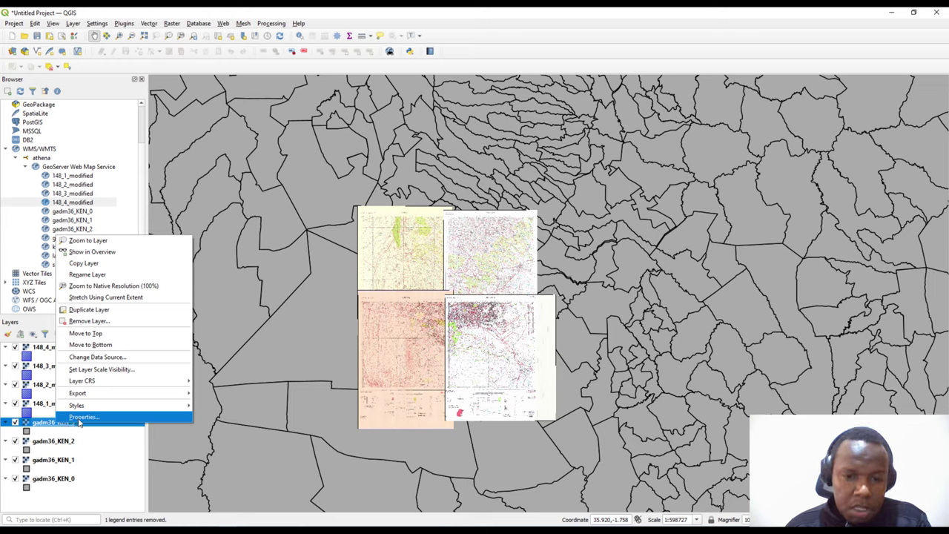
{"action": "left_click", "coordinate": [212, 10]}
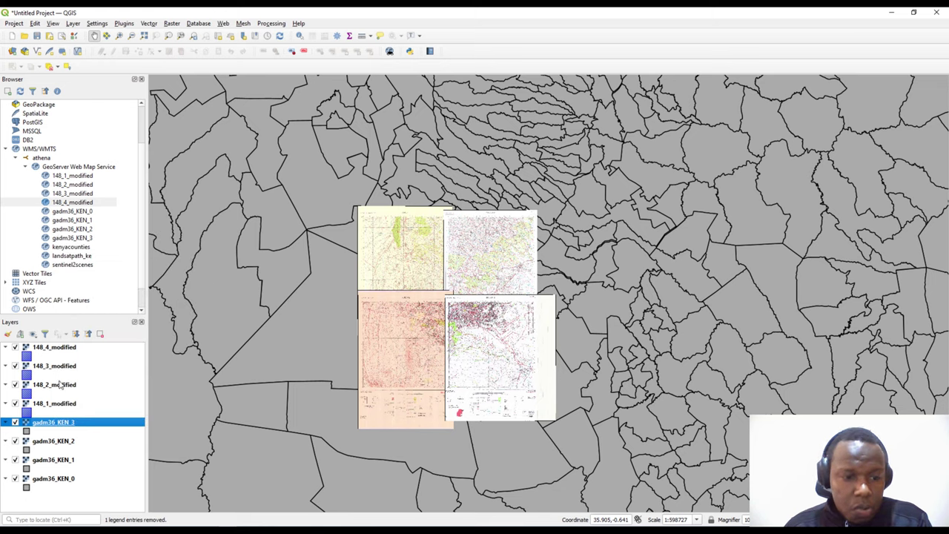
{"action": "right_click", "coordinate": [63, 428]}
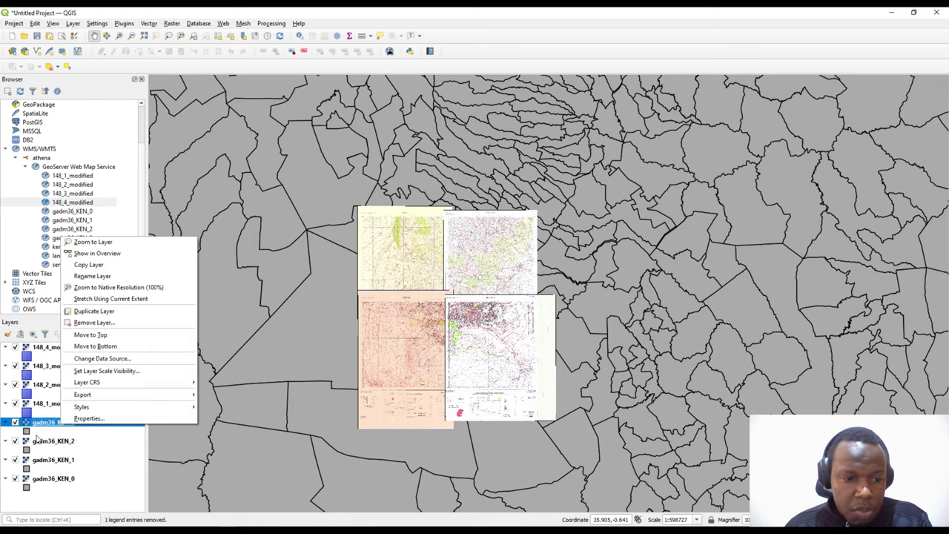
{"action": "left_click", "coordinate": [56, 430]}
{"action": "right_click", "coordinate": [55, 428]}
{"action": "left_click", "coordinate": [46, 424]}
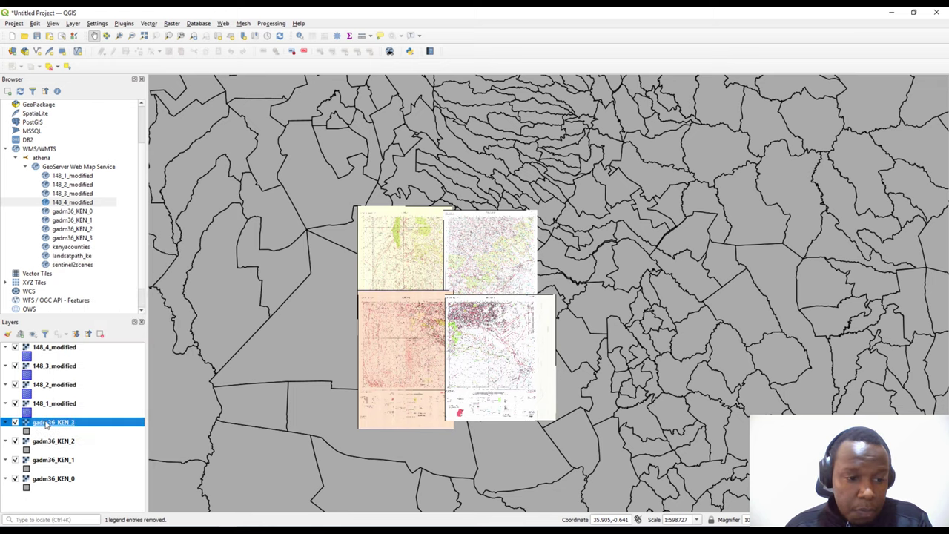
{"action": "right_click", "coordinate": [46, 424]}
{"action": "left_click", "coordinate": [74, 407]}
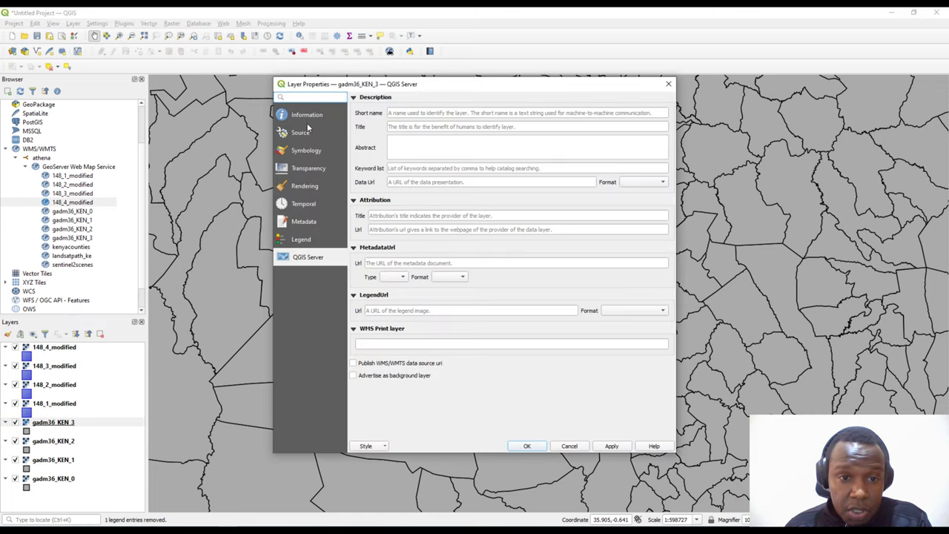
{"action": "left_click", "coordinate": [309, 152]}
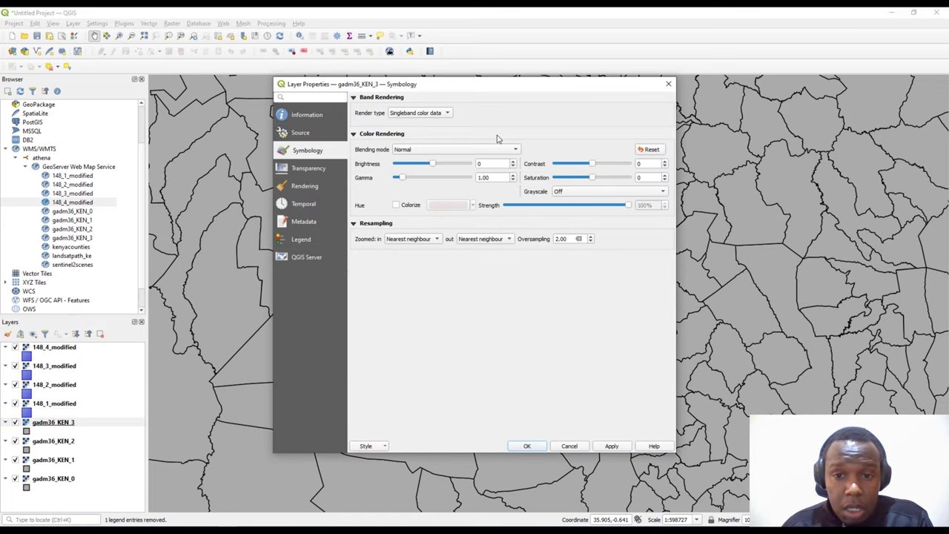
{"action": "left_click", "coordinate": [407, 114]}
{"action": "left_click", "coordinate": [419, 121]}
{"action": "left_click", "coordinate": [427, 150]}
{"action": "left_click", "coordinate": [304, 132]}
{"action": "left_click", "coordinate": [325, 115]}
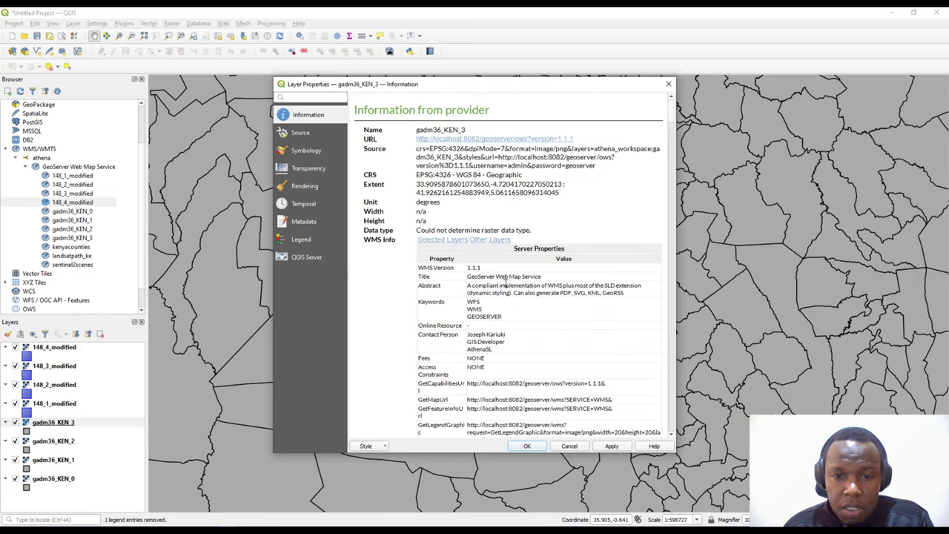
Close the layer properties and zoom to the gadm36_KEN_0 extent to fit all of Kenya
{"action": "left_click", "coordinate": [668, 84]}
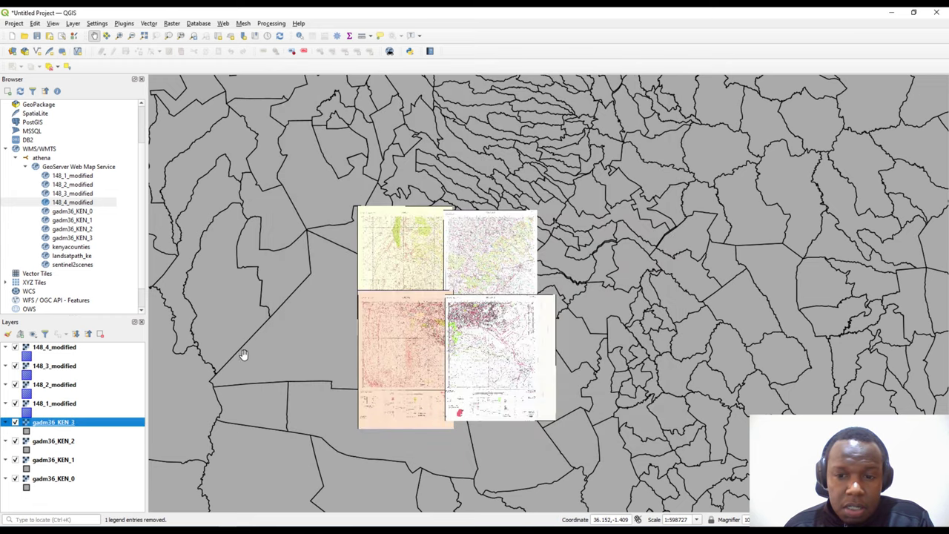
{"action": "scroll", "coordinate": [539, 265], "scroll_direction": "down", "scroll_amount": 2}
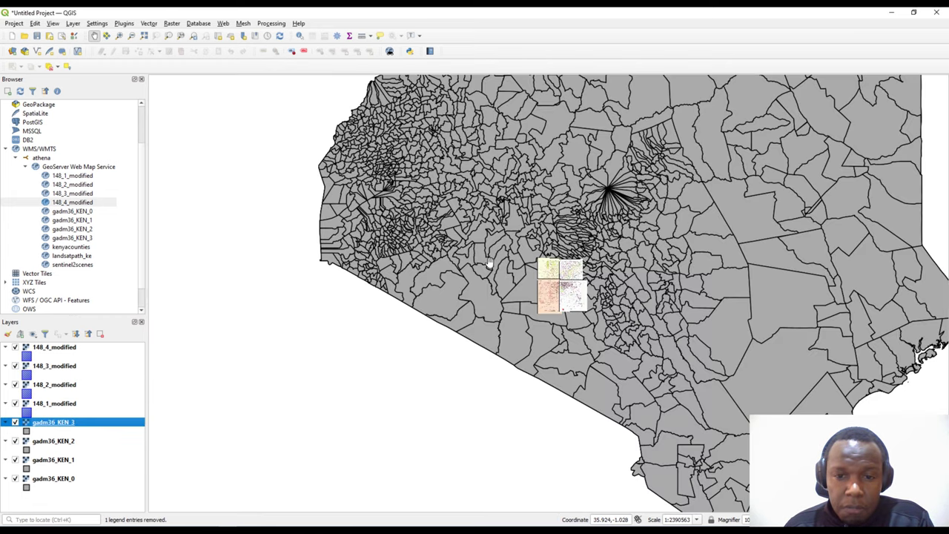
{"action": "left_click_drag", "start_coordinate": [508, 198], "coordinate": [425, 311]}
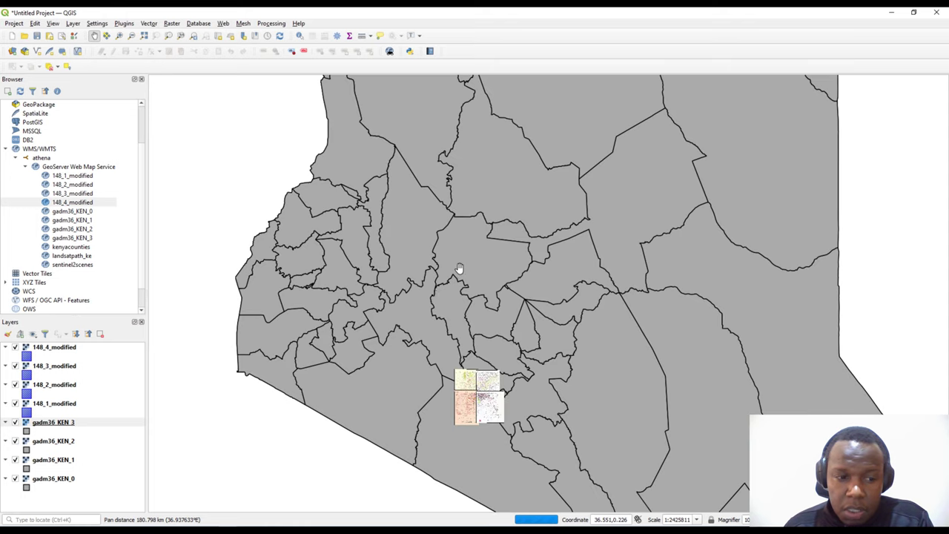
{"action": "right_click", "coordinate": [62, 481]}
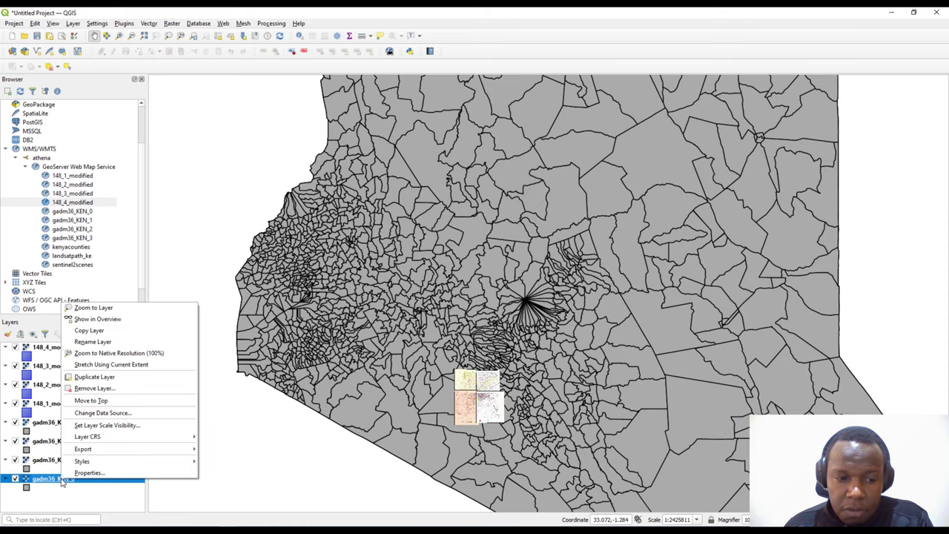
{"action": "left_click", "coordinate": [477, 36]}
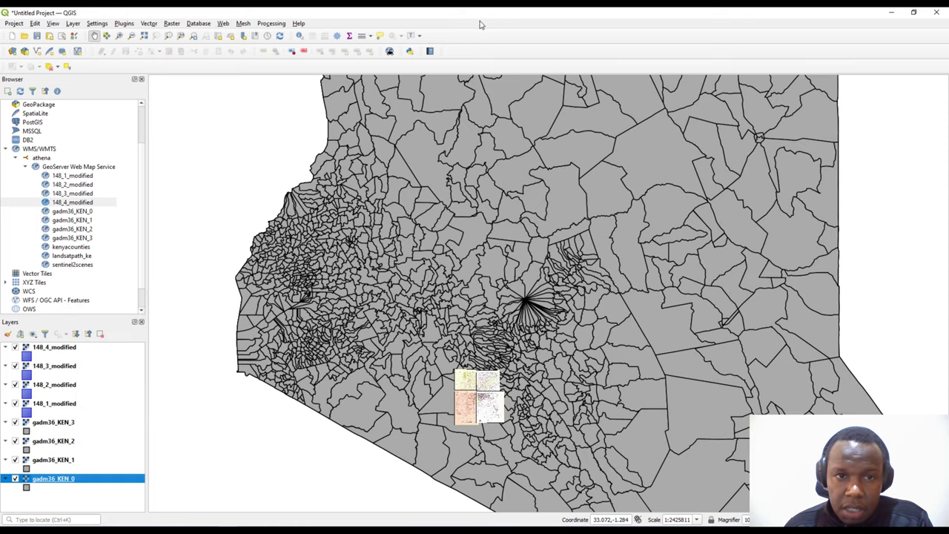
{"action": "scroll", "coordinate": [516, 340], "scroll_direction": "down", "scroll_amount": 2}
{"action": "scroll", "coordinate": [516, 340], "scroll_direction": "up", "scroll_amount": 1}
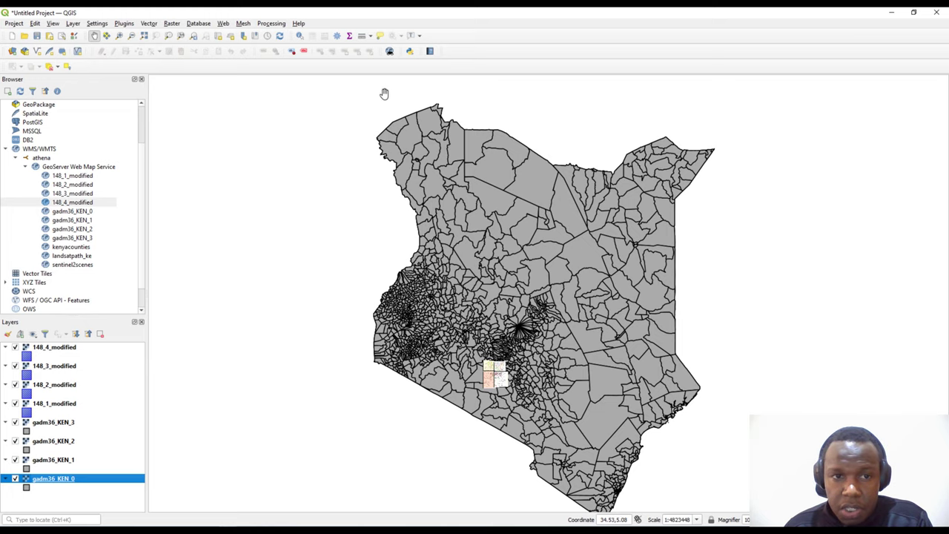
Identify Kenya's gadm36_KEN_0 feature at two map points, showing attributes and derived coordinates 38.88, 1.51
{"action": "left_click", "coordinate": [300, 36]}
{"action": "left_click", "coordinate": [411, 196]}
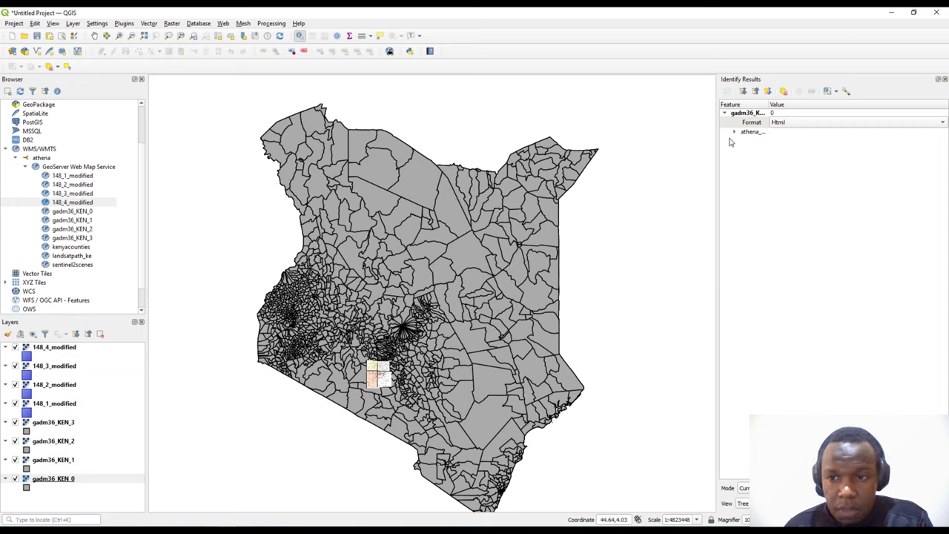
{"action": "left_click", "coordinate": [734, 132]}
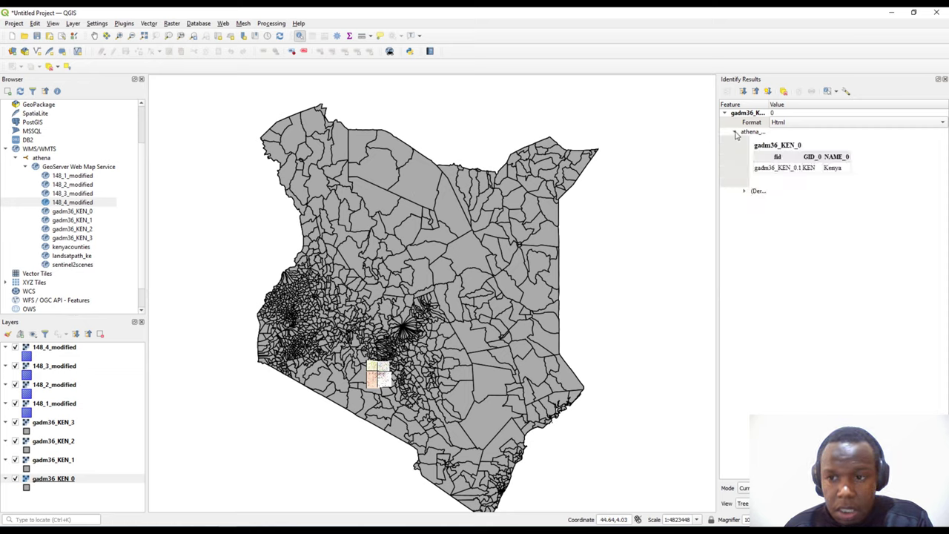
{"action": "left_click", "coordinate": [745, 192]}
{"action": "left_click", "coordinate": [477, 259]}
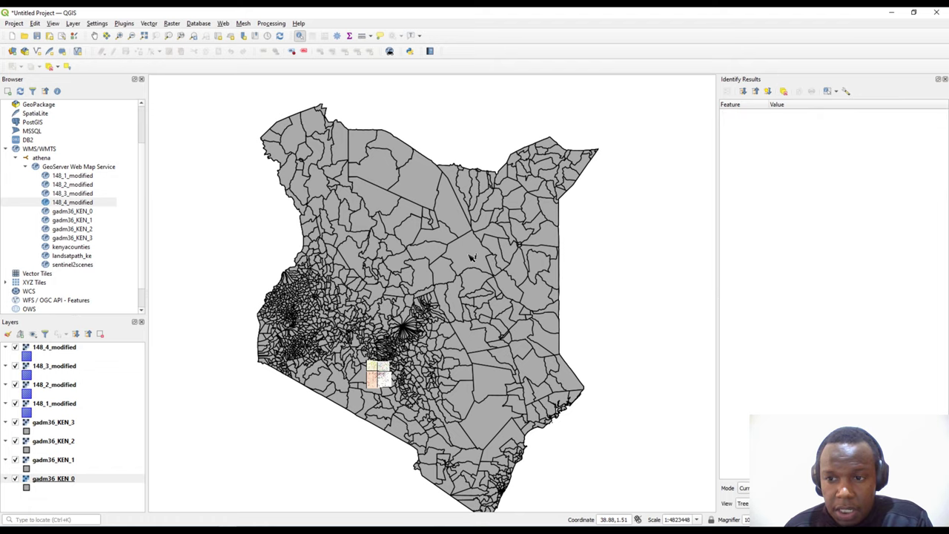
{"action": "left_click", "coordinate": [737, 133]}
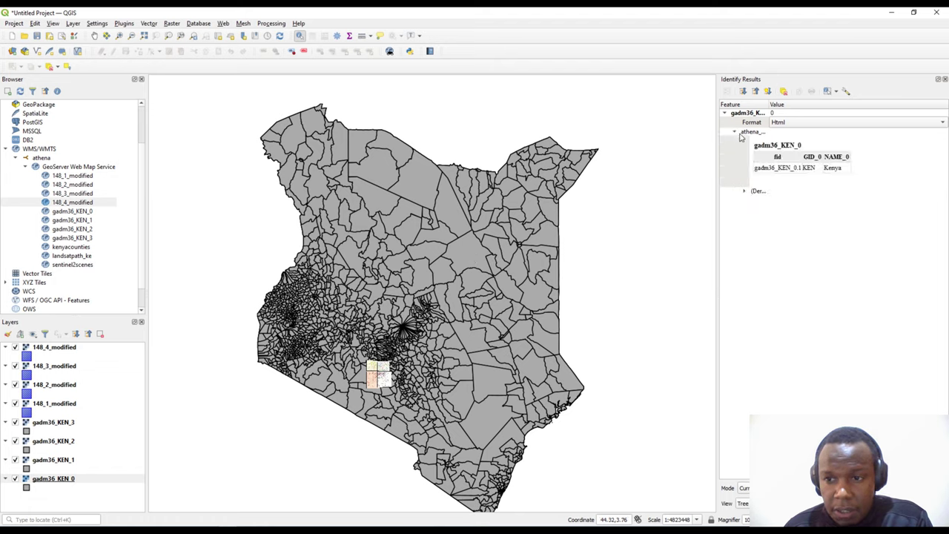
{"action": "left_click", "coordinate": [745, 192]}
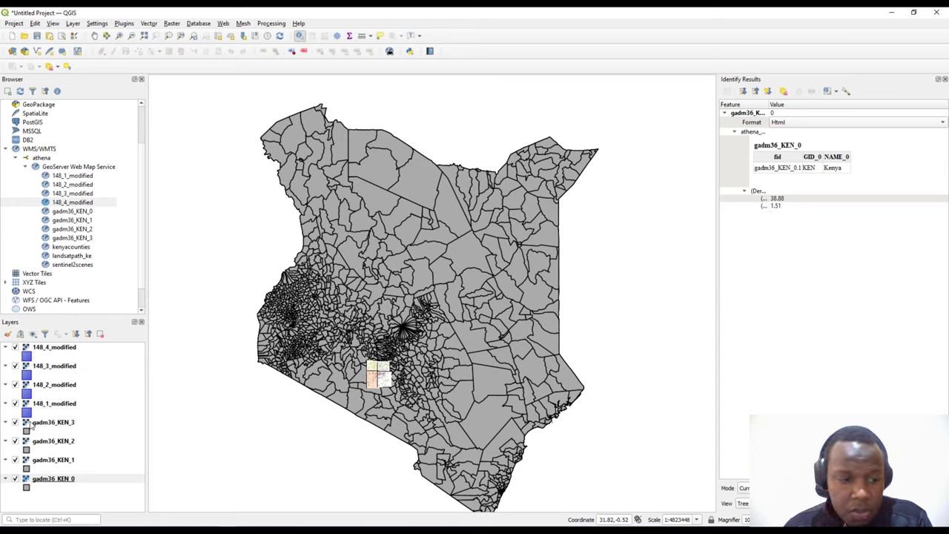
Hide the four 148 sheets and gadm36_KEN_0, KEN_2 and KEN_3, leaving only gadm36_KEN_1 visible
{"action": "left_click", "coordinate": [15, 347]}
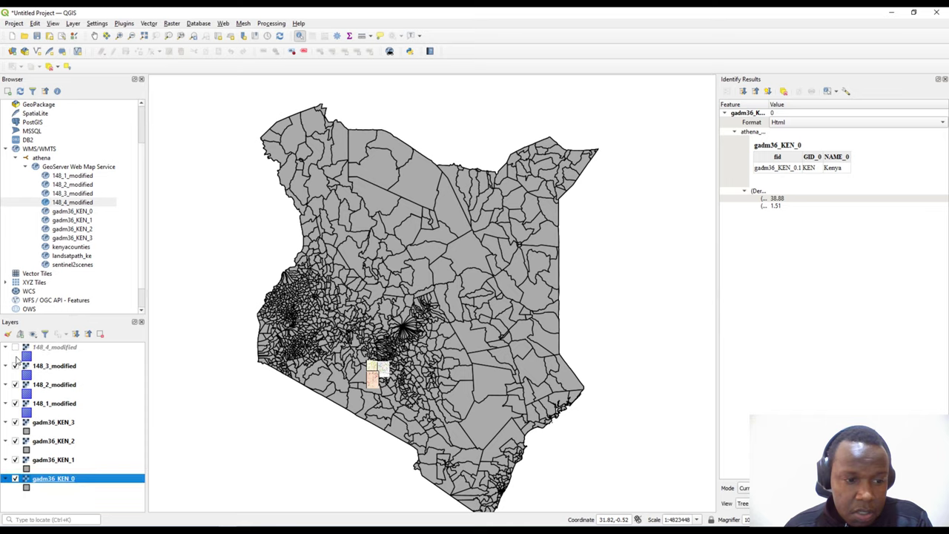
{"action": "left_click", "coordinate": [15, 365]}
{"action": "left_click", "coordinate": [15, 384]}
{"action": "left_click", "coordinate": [15, 404]}
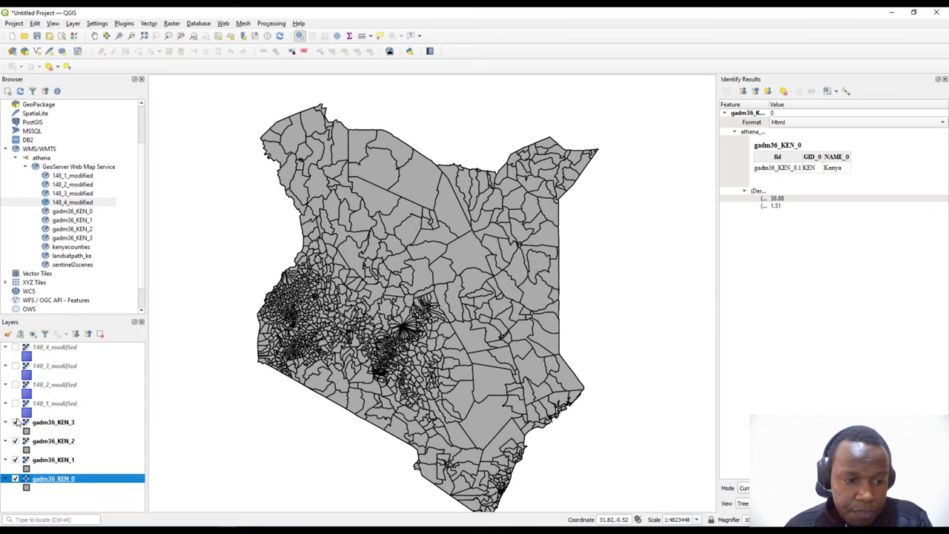
{"action": "left_click", "coordinate": [15, 422]}
{"action": "left_click", "coordinate": [15, 441]}
{"action": "left_click", "coordinate": [15, 478]}
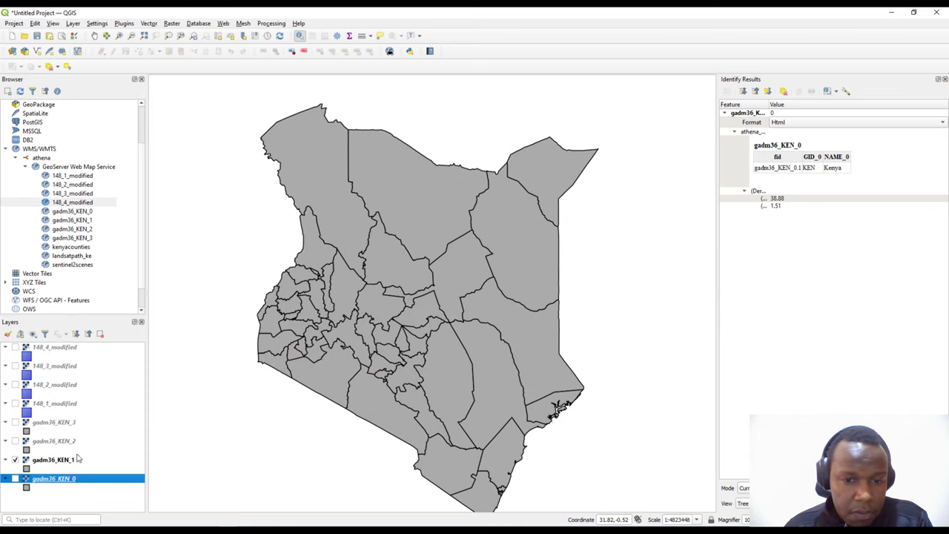
Identify gadm36_KEN_1 features at several map spots, expanding their attributes and derived coordinates
{"action": "left_click", "coordinate": [734, 132]}
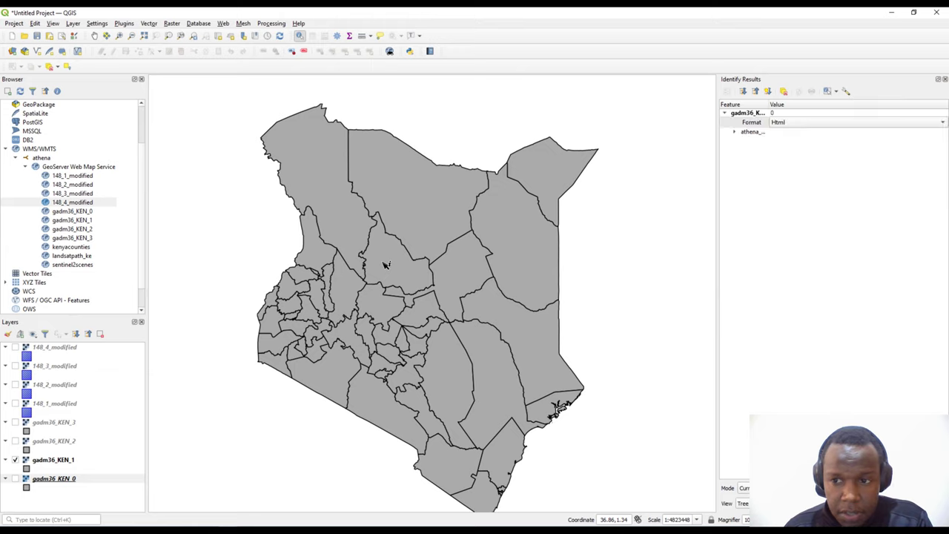
{"action": "left_click", "coordinate": [735, 131]}
{"action": "left_click", "coordinate": [744, 191]}
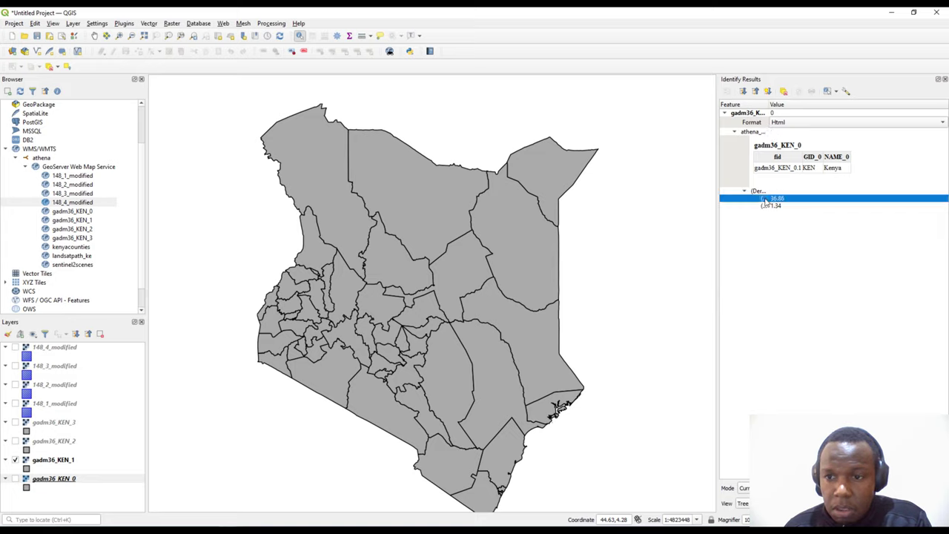
{"action": "left_click", "coordinate": [406, 220]}
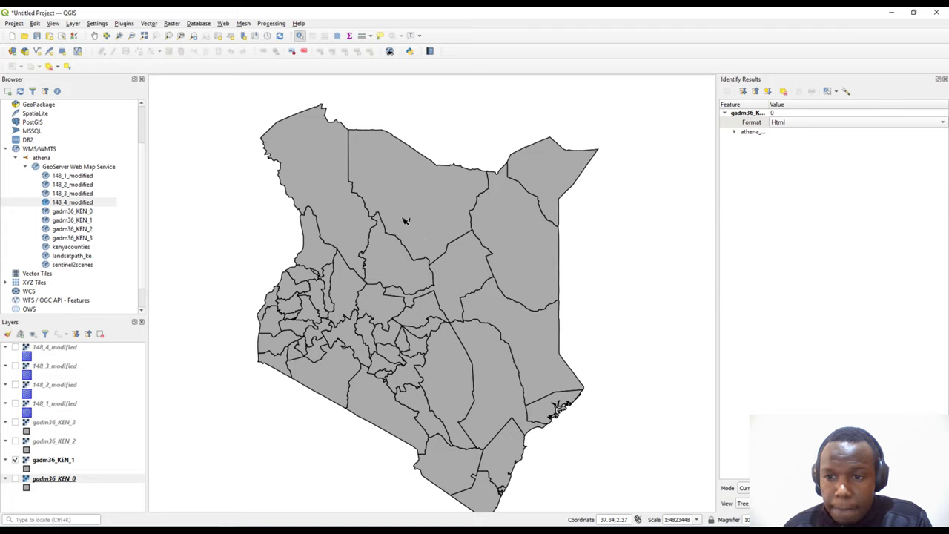
{"action": "left_click", "coordinate": [734, 132]}
{"action": "left_click", "coordinate": [551, 385]}
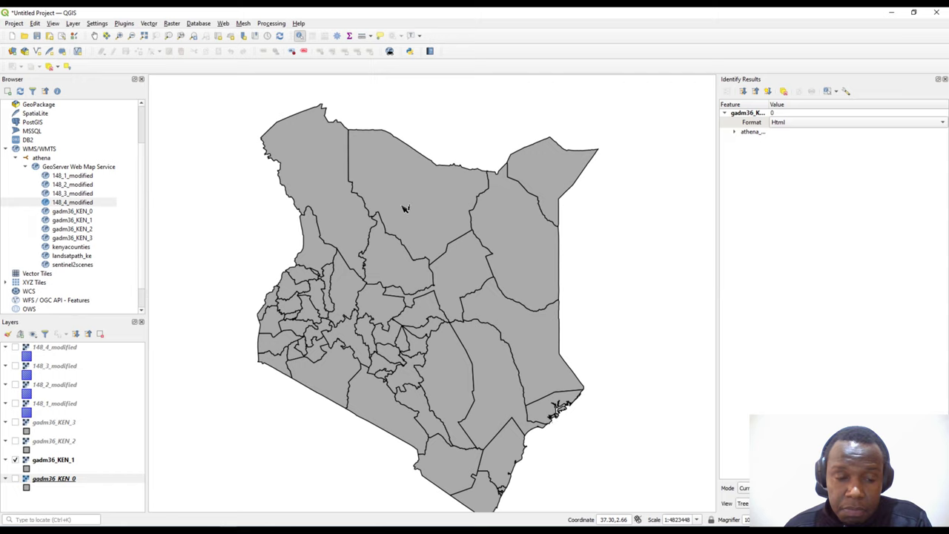
{"action": "right_click", "coordinate": [66, 483]}
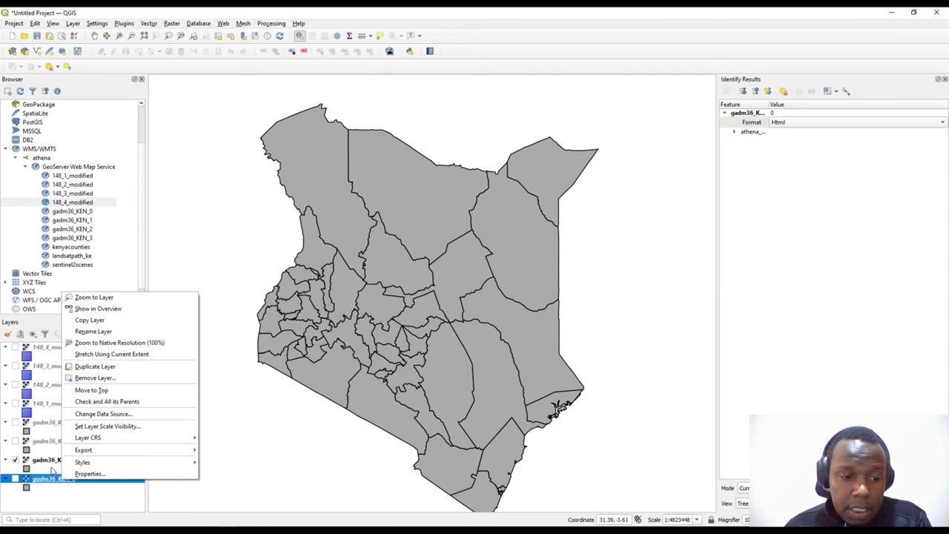
{"action": "right_click", "coordinate": [74, 460]}
{"action": "left_click", "coordinate": [74, 457]}
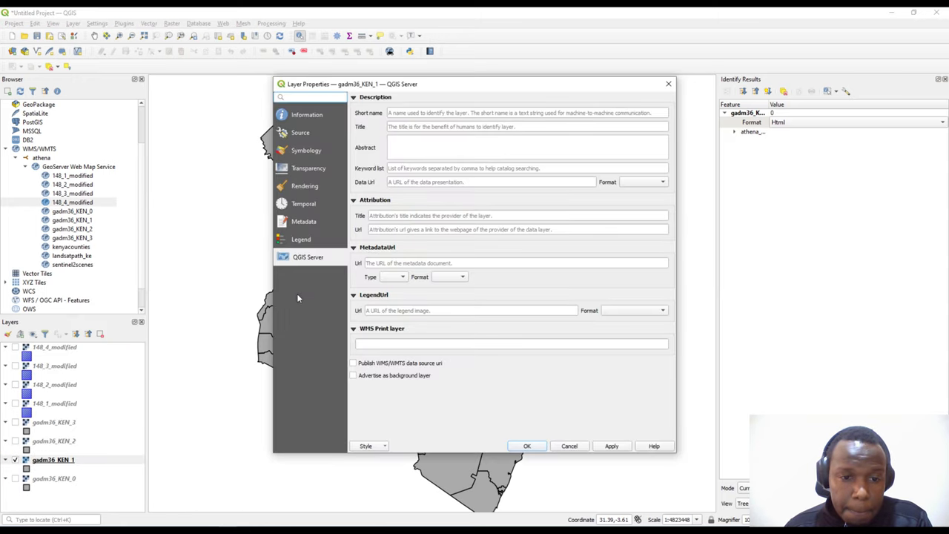
{"action": "left_click", "coordinate": [303, 134]}
{"action": "left_click", "coordinate": [310, 149]}
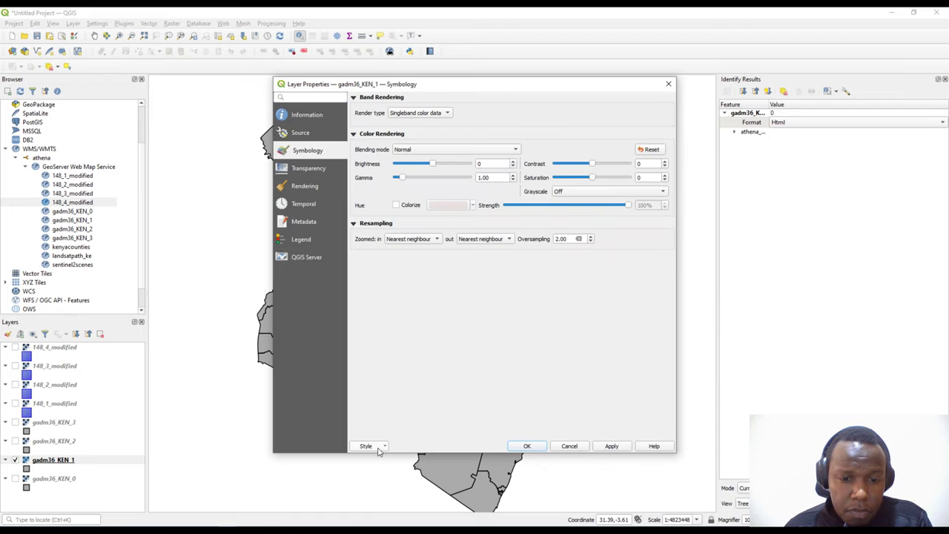
{"action": "left_click", "coordinate": [668, 84]}
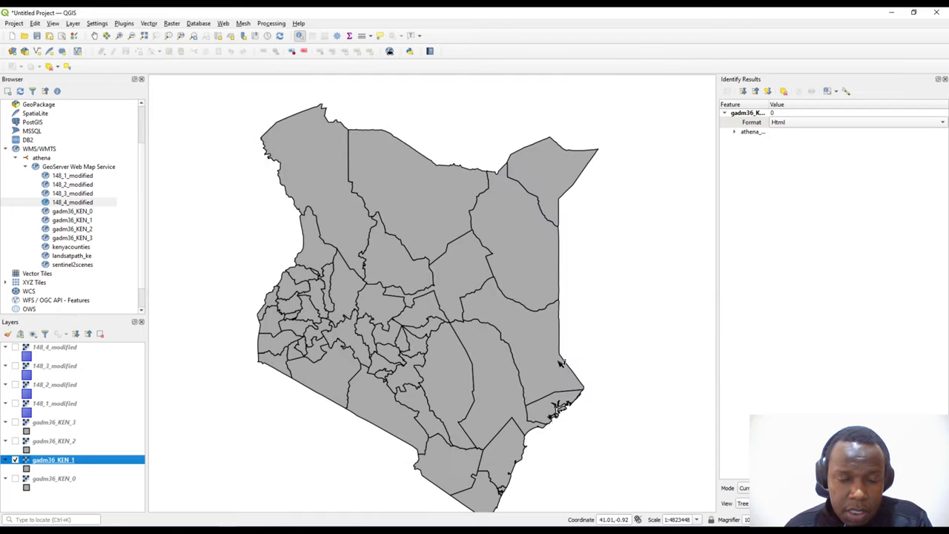
{"action": "scroll", "coordinate": [458, 407], "scroll_direction": "up", "scroll_amount": 1}
{"action": "scroll", "coordinate": [435, 313], "scroll_direction": "down", "scroll_amount": 1}
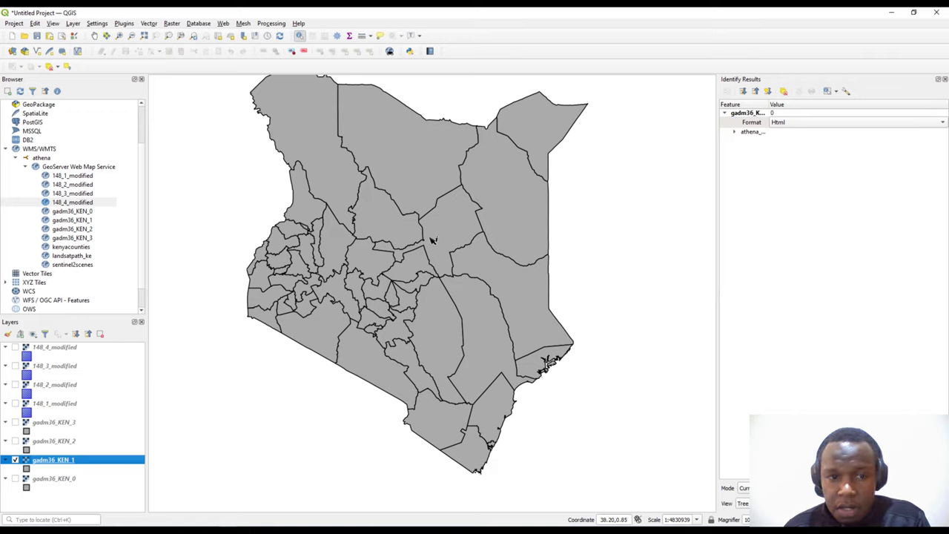
Turn the gadm36_KEN_2 and KEN_3 boundaries and the 148_1 to 148_4 sheets back on
{"action": "left_click", "coordinate": [15, 440]}
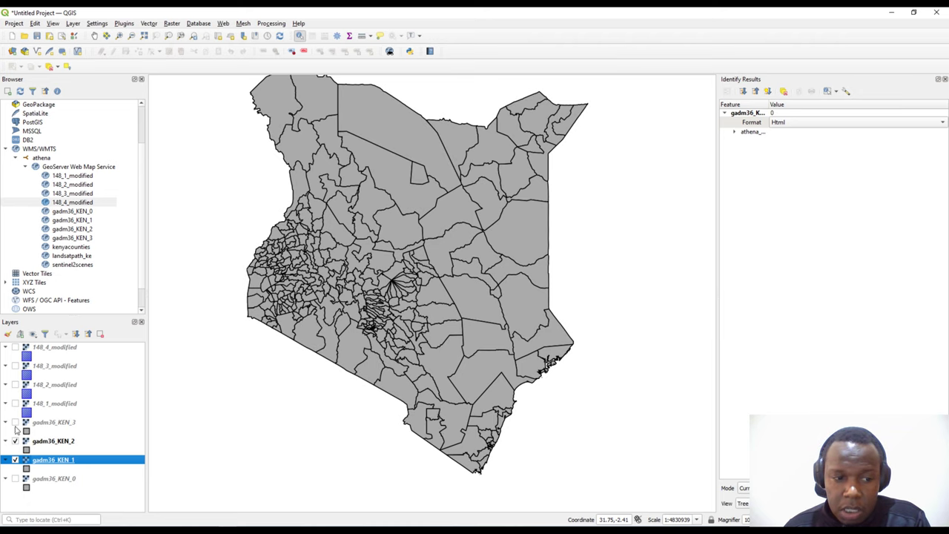
{"action": "left_click", "coordinate": [15, 422]}
{"action": "left_click", "coordinate": [14, 403]}
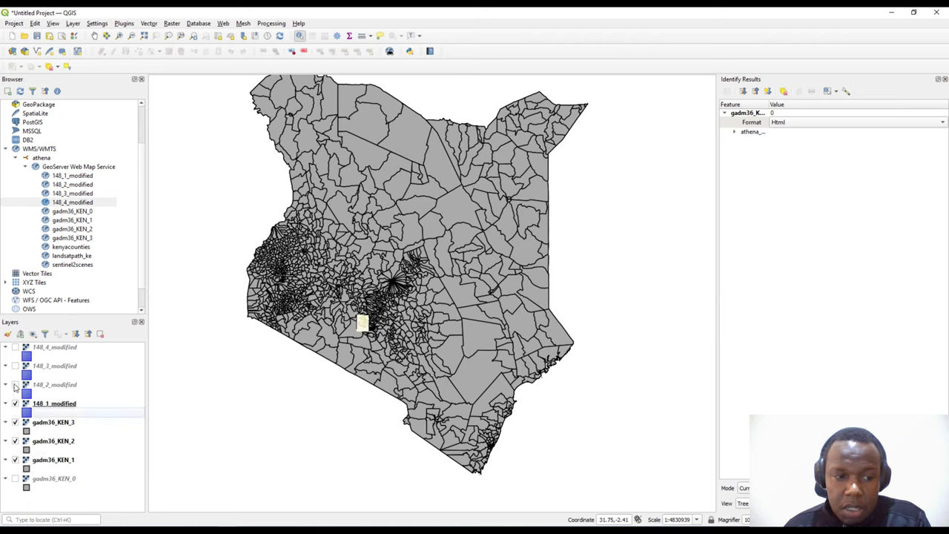
{"action": "left_click", "coordinate": [15, 384]}
{"action": "left_click", "coordinate": [14, 366]}
{"action": "left_click", "coordinate": [15, 347]}
Zoom to the 148_4_modified layer and zoom in on the Nairobi topographic sheet
{"action": "right_click", "coordinate": [43, 349]}
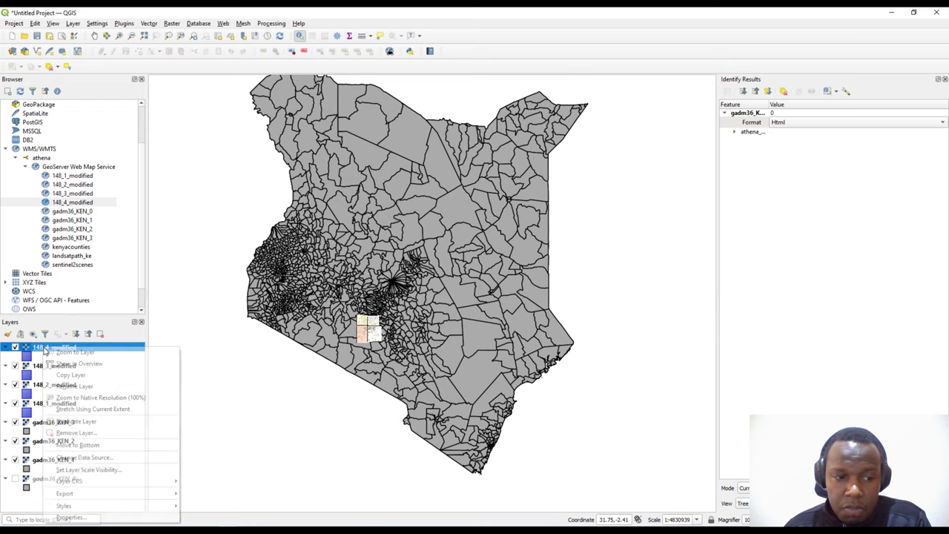
{"action": "left_click", "coordinate": [74, 354]}
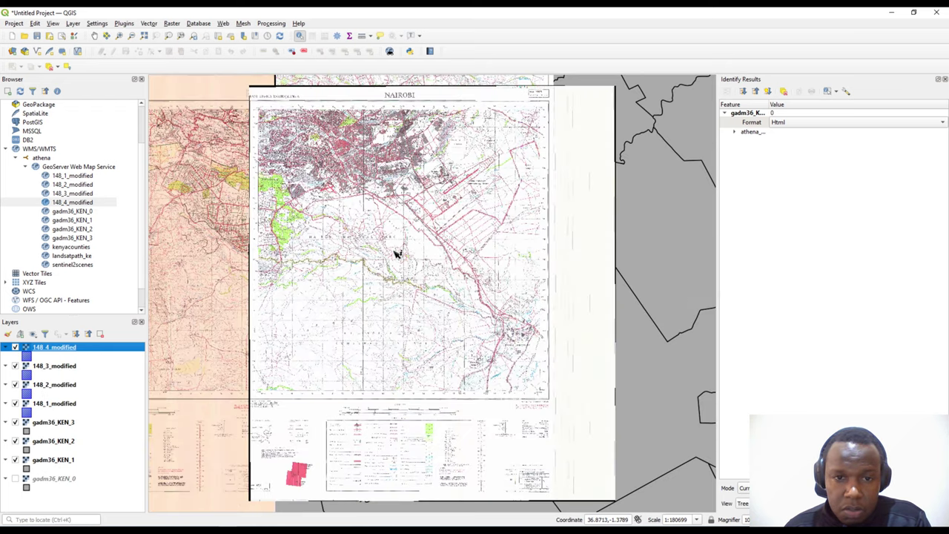
{"action": "left_click_drag", "start_coordinate": [301, 222], "coordinate": [501, 255]}
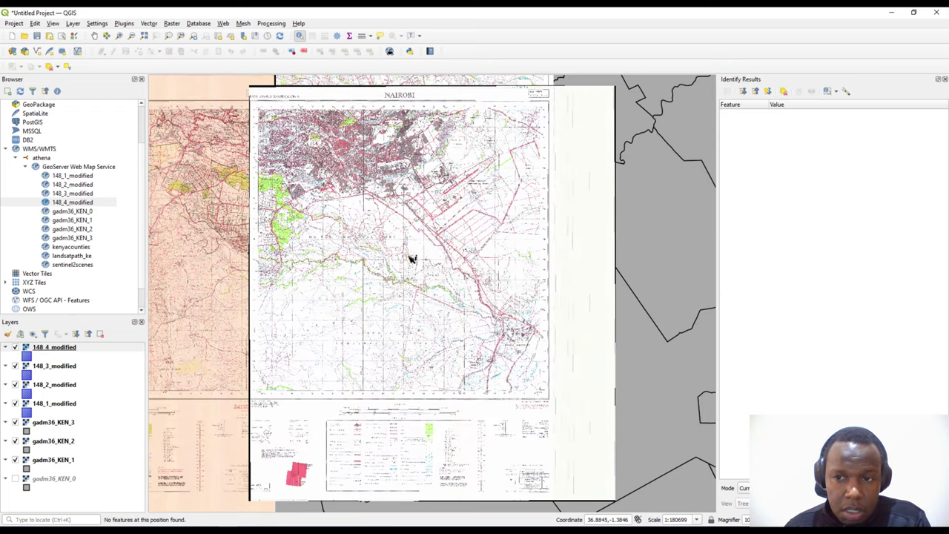
{"action": "left_click", "coordinate": [119, 36]}
{"action": "left_click_drag", "start_coordinate": [339, 152], "coordinate": [540, 362]}
{"action": "scroll", "coordinate": [540, 363], "scroll_direction": "down", "scroll_amount": 1}
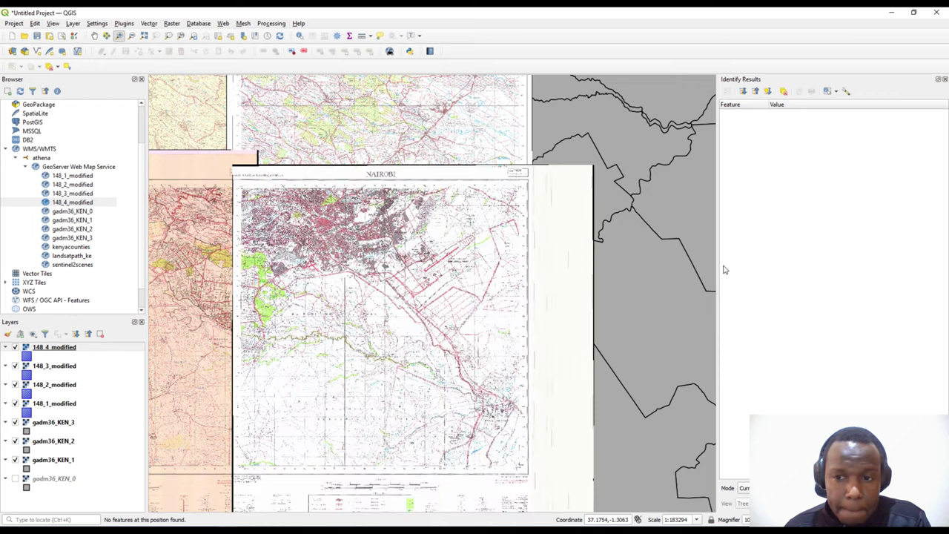
Pan across the Limuru, Kiambu and NGONG topographic sheets
{"action": "left_click", "coordinate": [94, 36]}
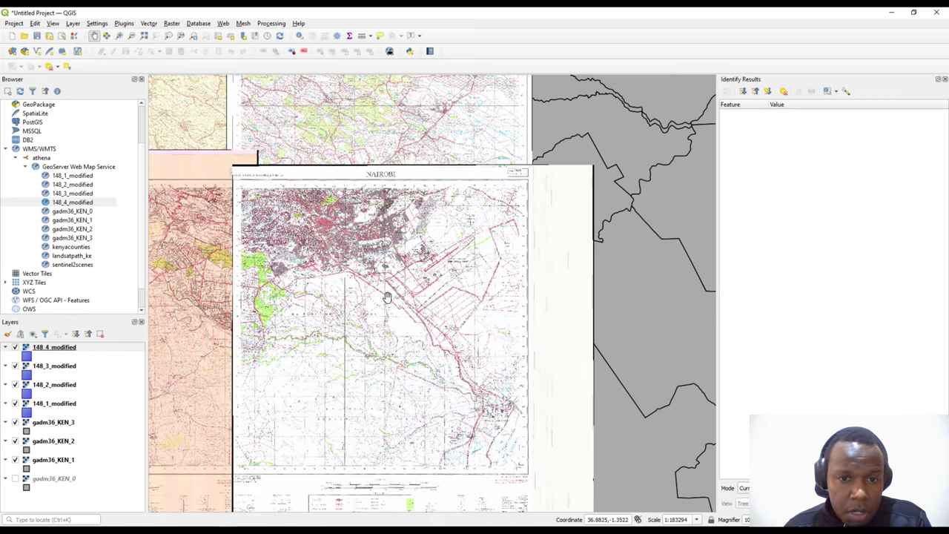
{"action": "left_click_drag", "start_coordinate": [403, 237], "coordinate": [501, 452]}
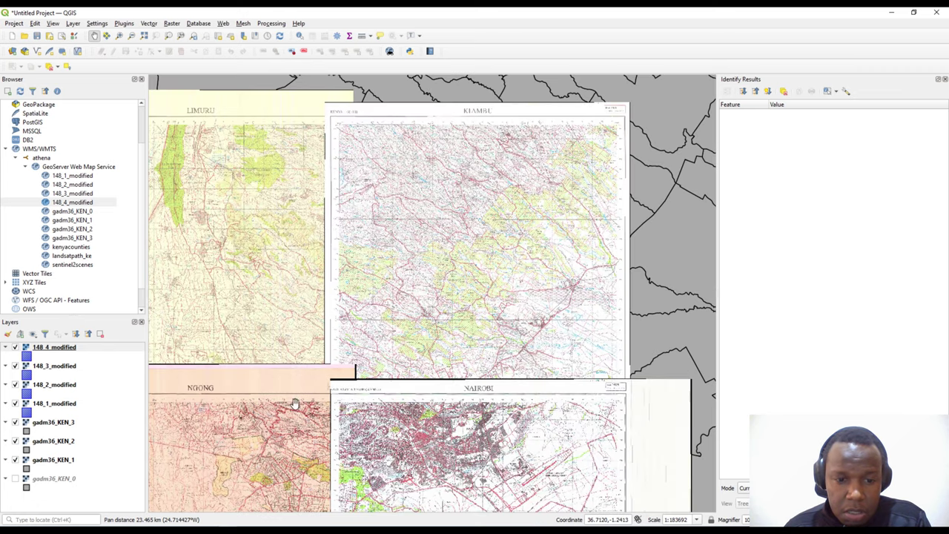
{"action": "left_click_drag", "start_coordinate": [294, 404], "coordinate": [357, 516]}
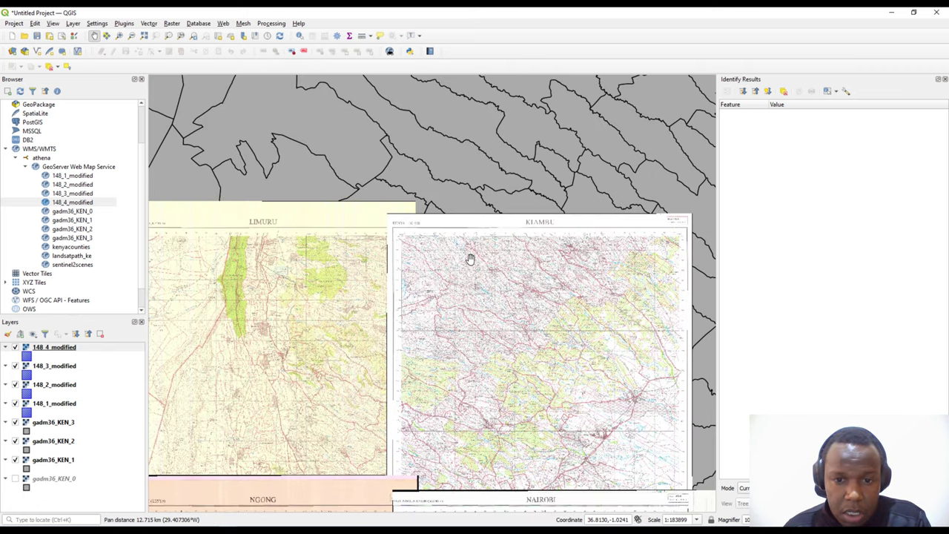
{"action": "scroll", "coordinate": [469, 259], "scroll_direction": "up", "scroll_amount": 1}
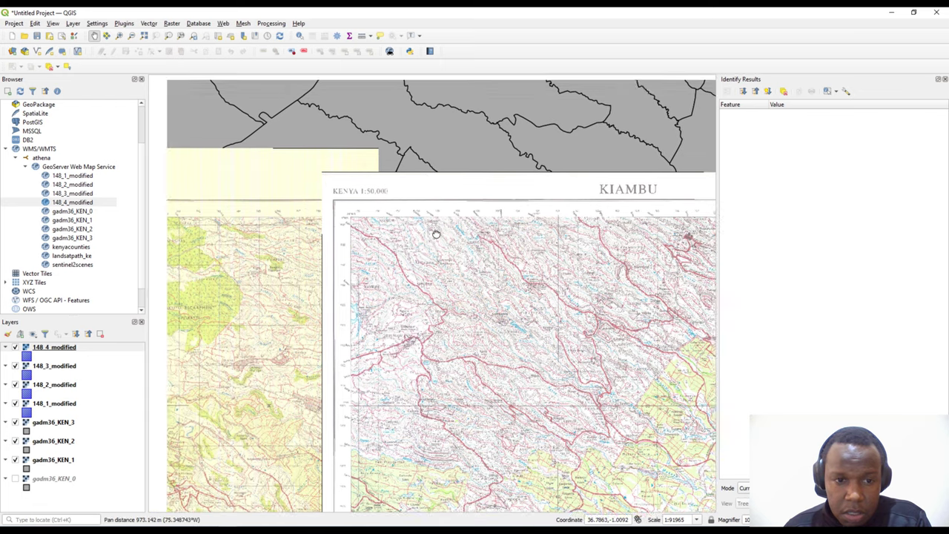
{"action": "left_click_drag", "start_coordinate": [469, 258], "coordinate": [476, 273]}
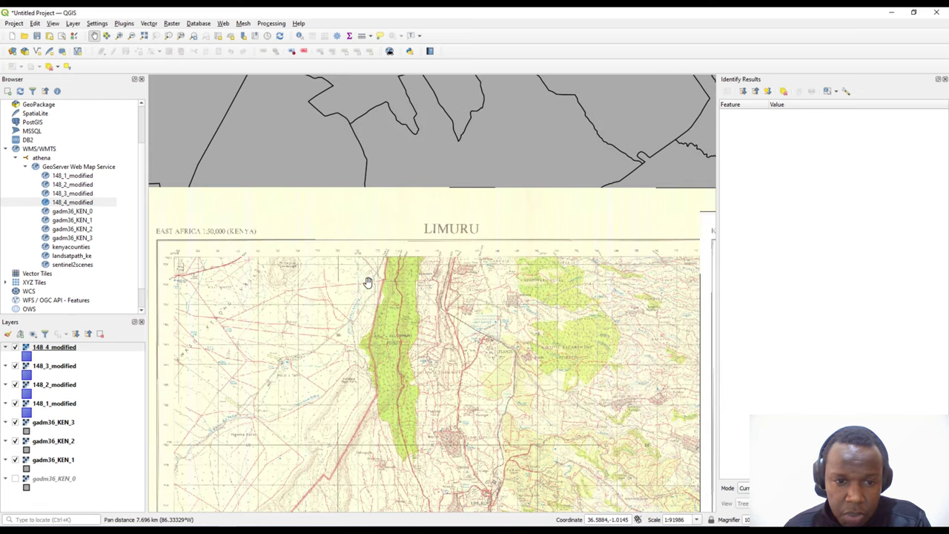
{"action": "mouse_move", "coordinate": [368, 282]}
{"action": "left_mouse_down"}
{"action": "mouse_move", "coordinate": [398, 307]}
{"action": "mouse_move", "coordinate": [468, 252]}
{"action": "mouse_move", "coordinate": [418, 239]}
{"action": "mouse_move", "coordinate": [417, 326]}
{"action": "left_mouse_up"}
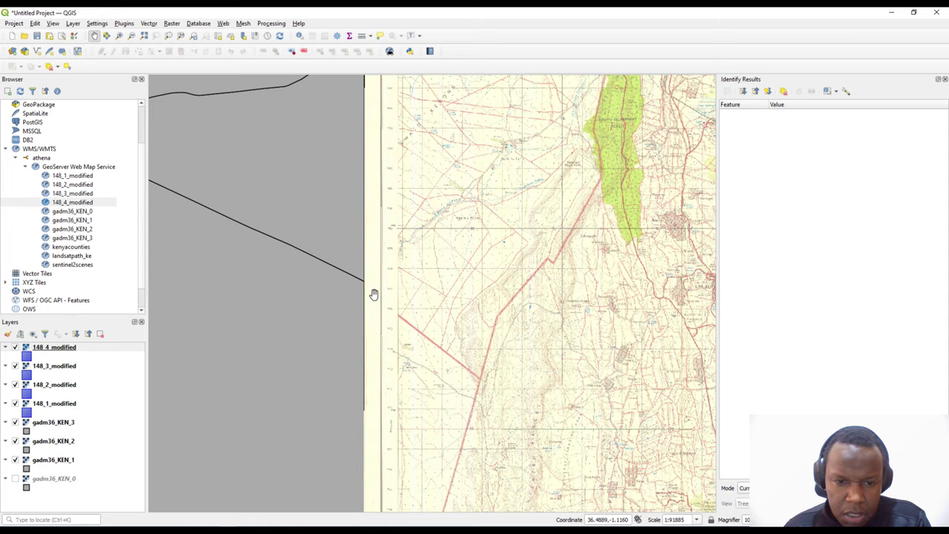
{"action": "left_click_drag", "start_coordinate": [447, 362], "coordinate": [447, 305]}
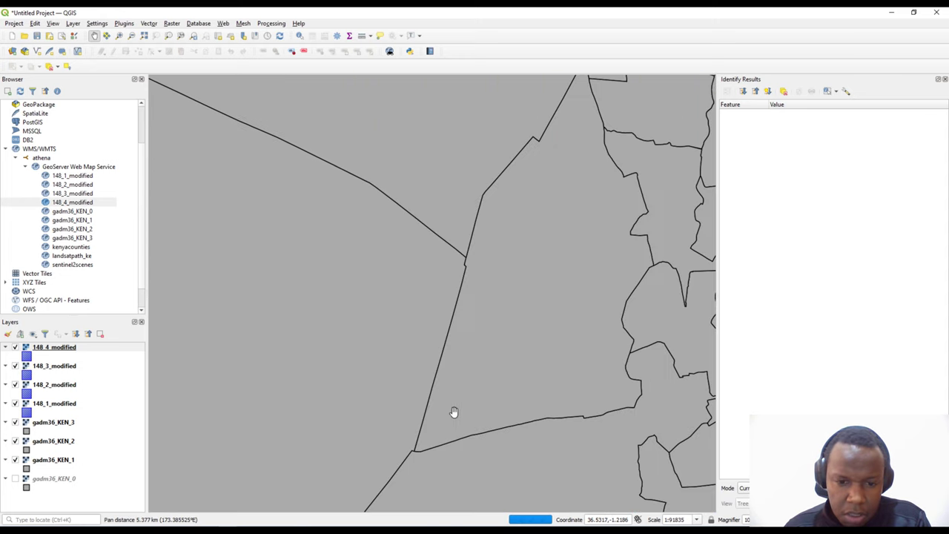
{"action": "left_click_drag", "start_coordinate": [453, 413], "coordinate": [464, 324]}
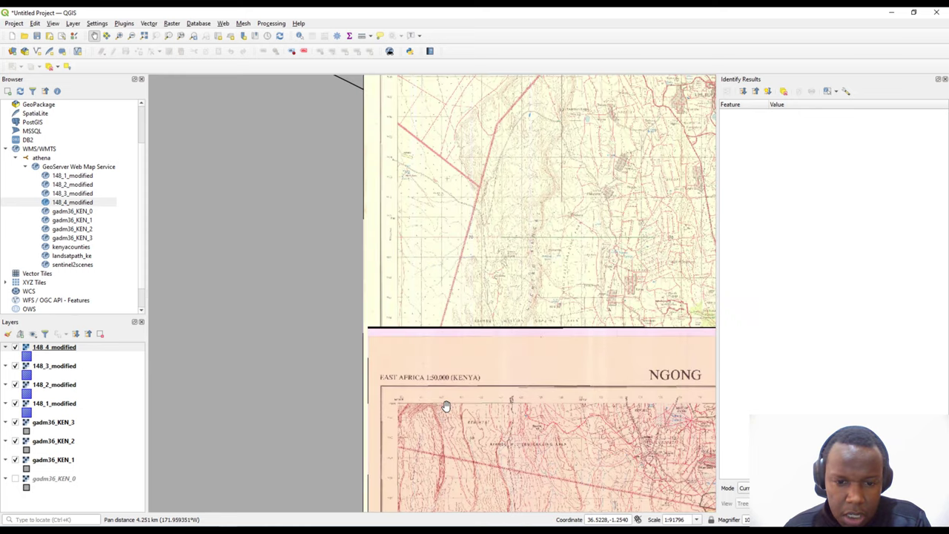
{"action": "left_click_drag", "start_coordinate": [457, 372], "coordinate": [455, 240]}
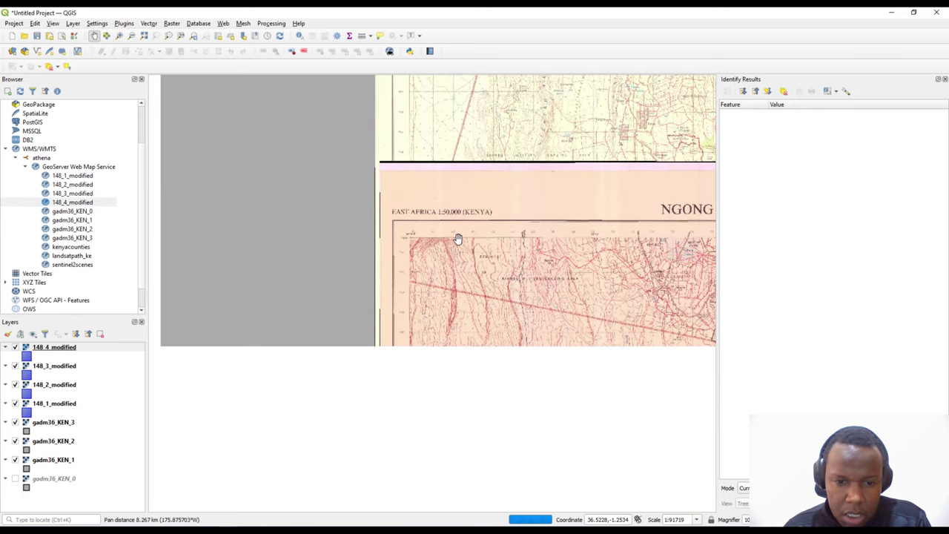
Zoom back out to show the whole of Kenya
{"action": "scroll", "coordinate": [460, 278], "scroll_direction": "down", "scroll_amount": 1}
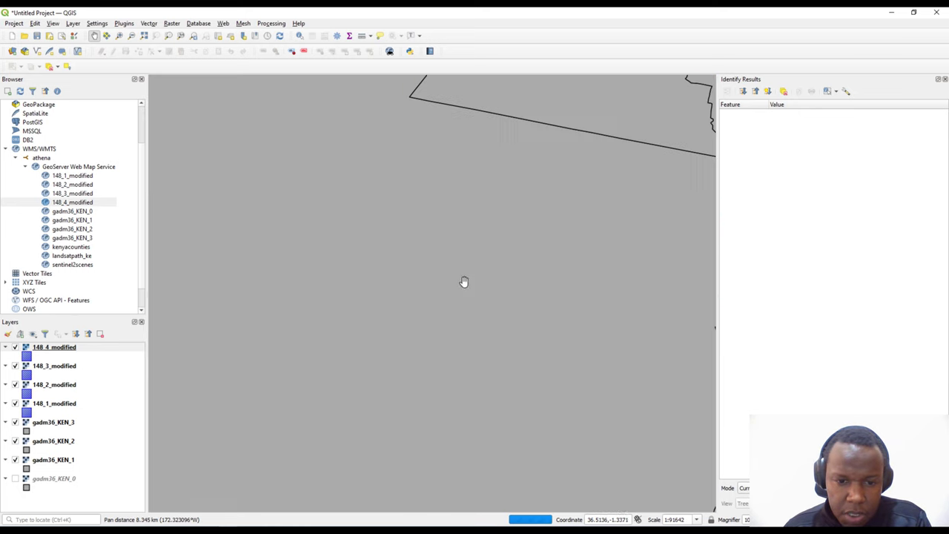
{"action": "scroll", "coordinate": [479, 387], "scroll_direction": "down", "scroll_amount": 1}
{"action": "scroll", "coordinate": [479, 387], "scroll_direction": "down", "scroll_amount": 1}
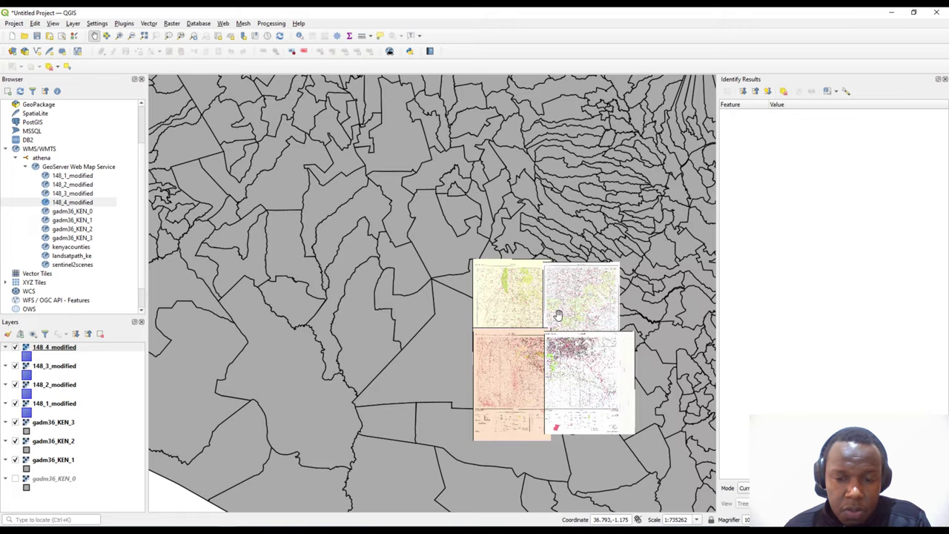
{"action": "left_click_drag", "start_coordinate": [558, 315], "coordinate": [481, 346]}
{"action": "scroll", "coordinate": [413, 274], "scroll_direction": "down", "scroll_amount": 3}
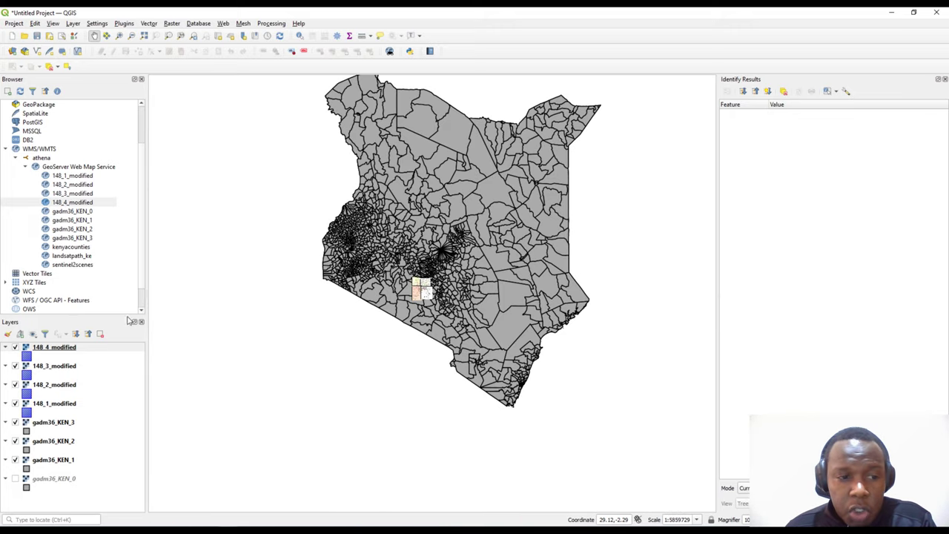
Collapse the Browser's WMS/WMTS connections and select the OWS entry
{"action": "scroll", "coordinate": [143, 171], "scroll_direction": "down", "scroll_amount": 1}
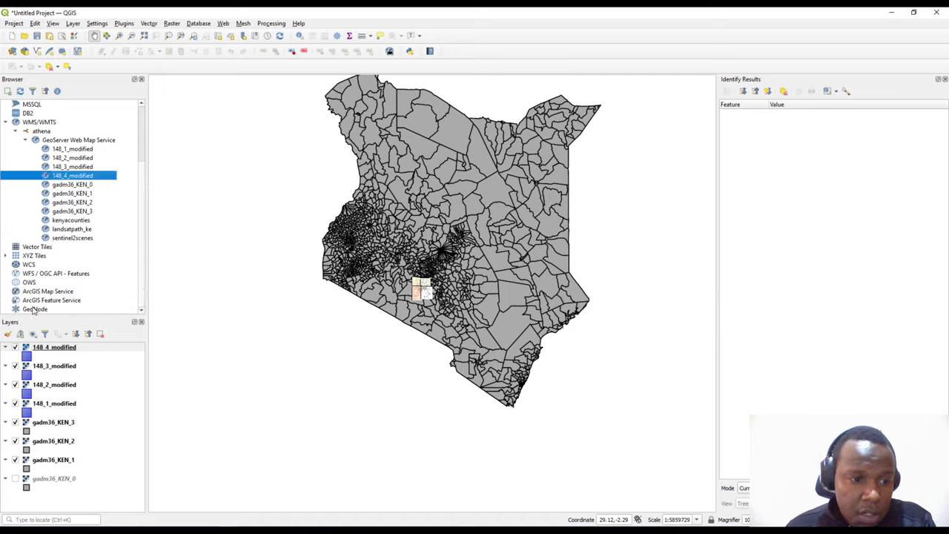
{"action": "left_click", "coordinate": [6, 123]}
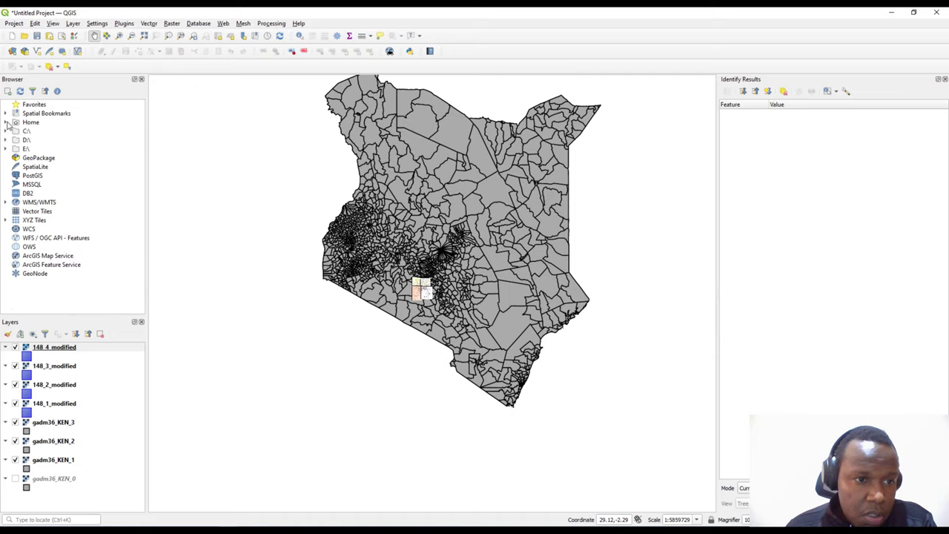
{"action": "left_click", "coordinate": [29, 247]}
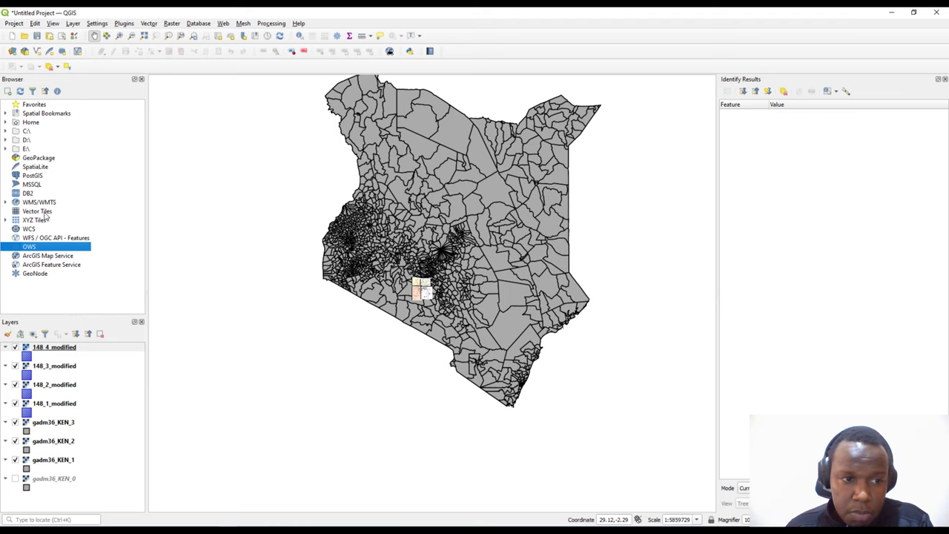
Pan and zoom the map to central and southern Kenya around the topographic sheets
{"action": "left_click_drag", "start_coordinate": [432, 257], "coordinate": [448, 345]}
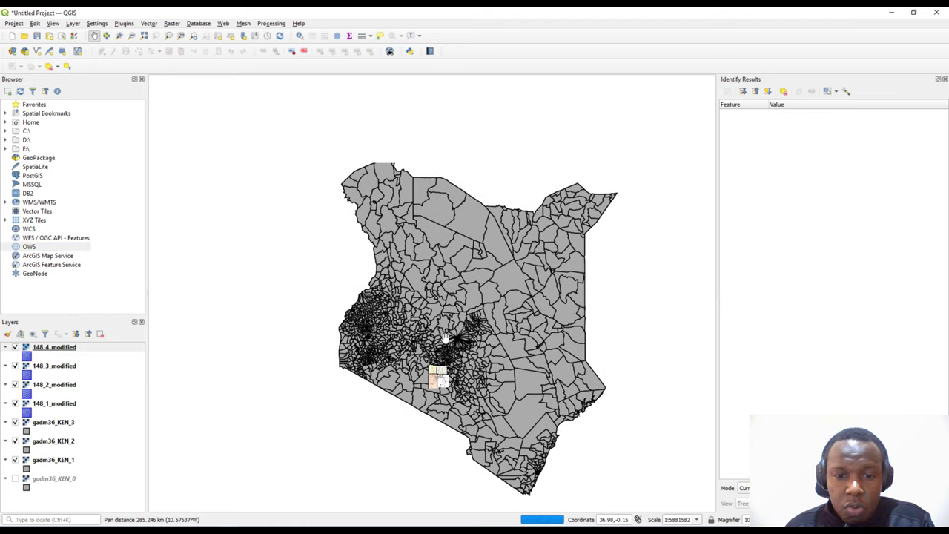
{"action": "scroll", "coordinate": [447, 386], "scroll_direction": "up", "scroll_amount": 1}
{"action": "left_click_drag", "start_coordinate": [428, 260], "coordinate": [369, 329]}
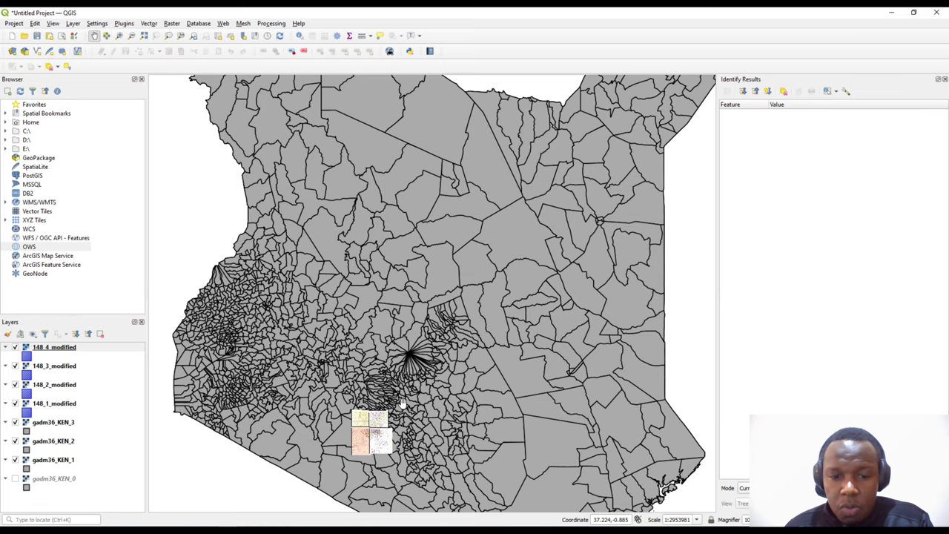
{"action": "left_click_drag", "start_coordinate": [414, 424], "coordinate": [396, 324]}
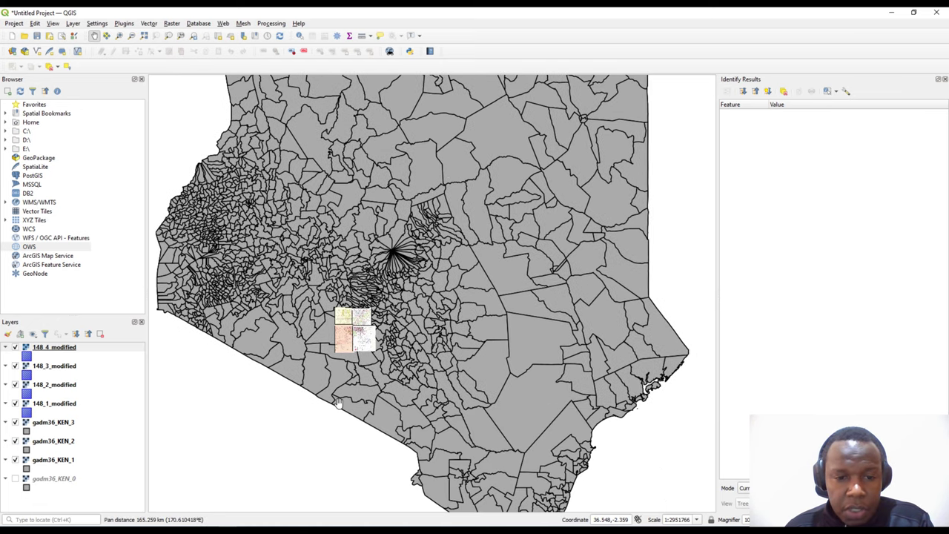
Close the Identify Results panel, recentre the map, and select the 148_4_modified layer
{"action": "left_click", "coordinate": [945, 79]}
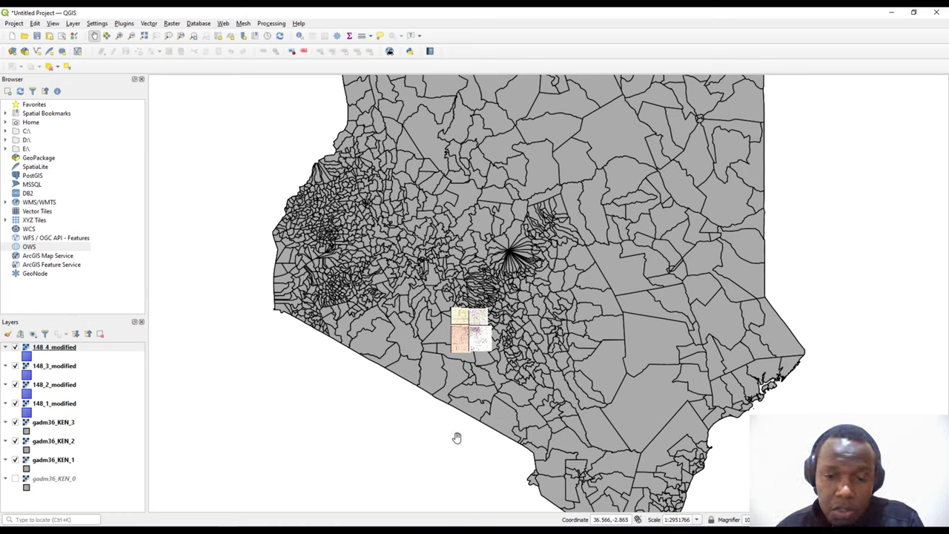
{"action": "left_click_drag", "start_coordinate": [568, 280], "coordinate": [536, 370]}
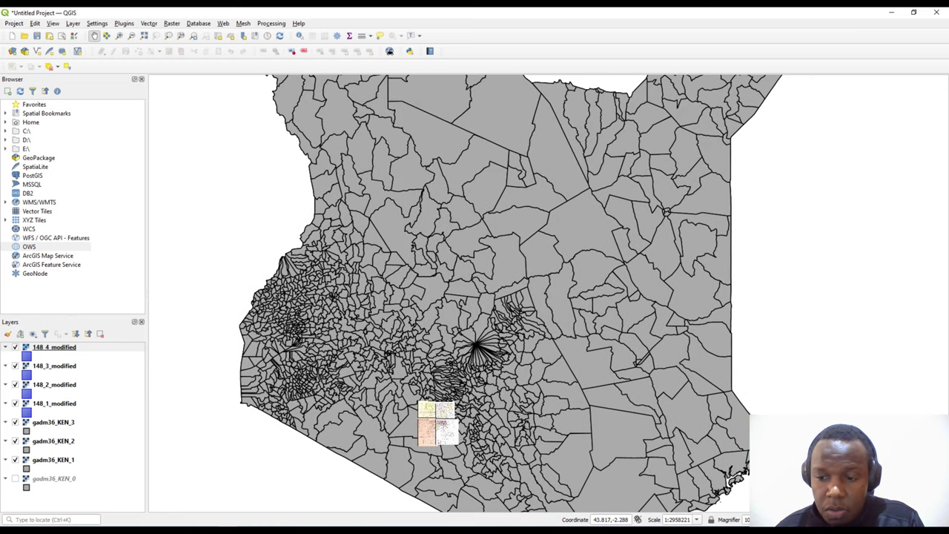
{"action": "left_click", "coordinate": [65, 350]}
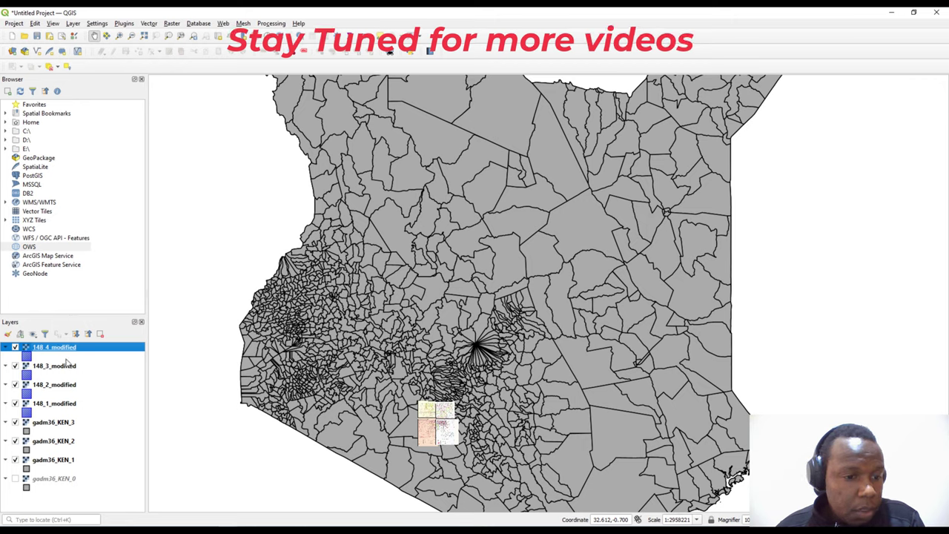